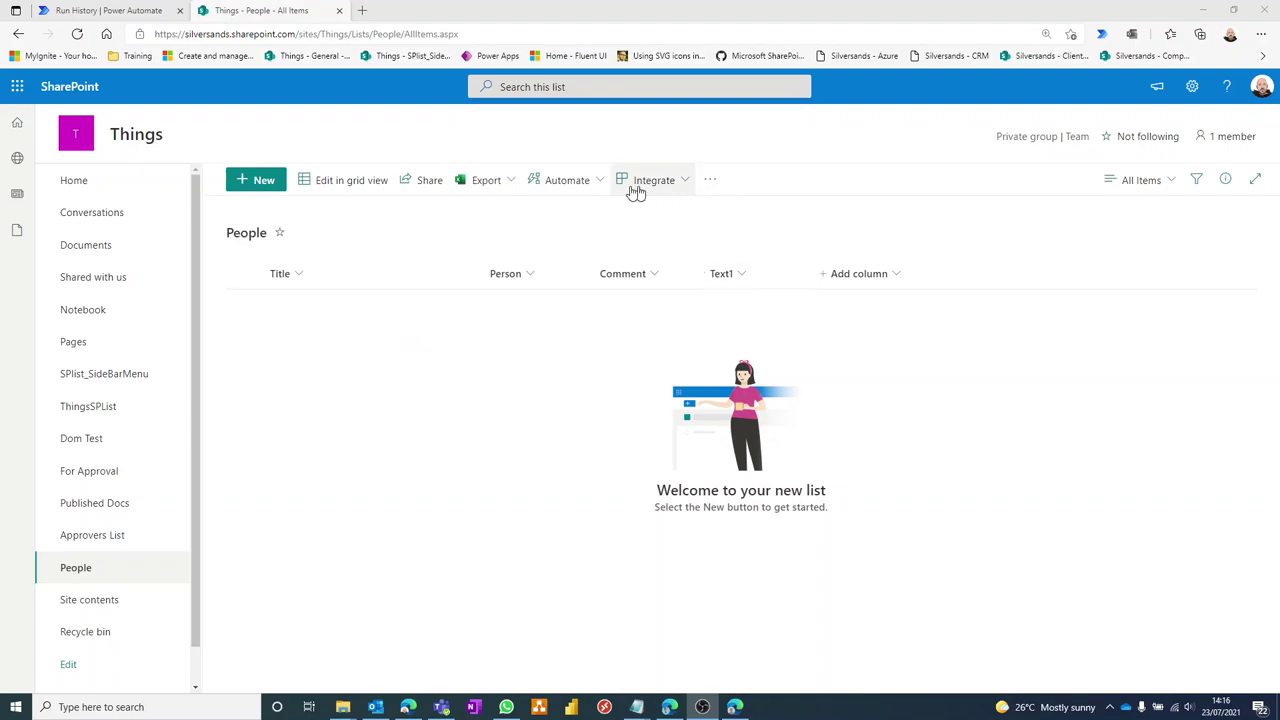
# From the People list's Integrate menu, open Power Automate's Create a flow panel
pyautogui.click(596, 187)
pyautogui.click(665, 180)
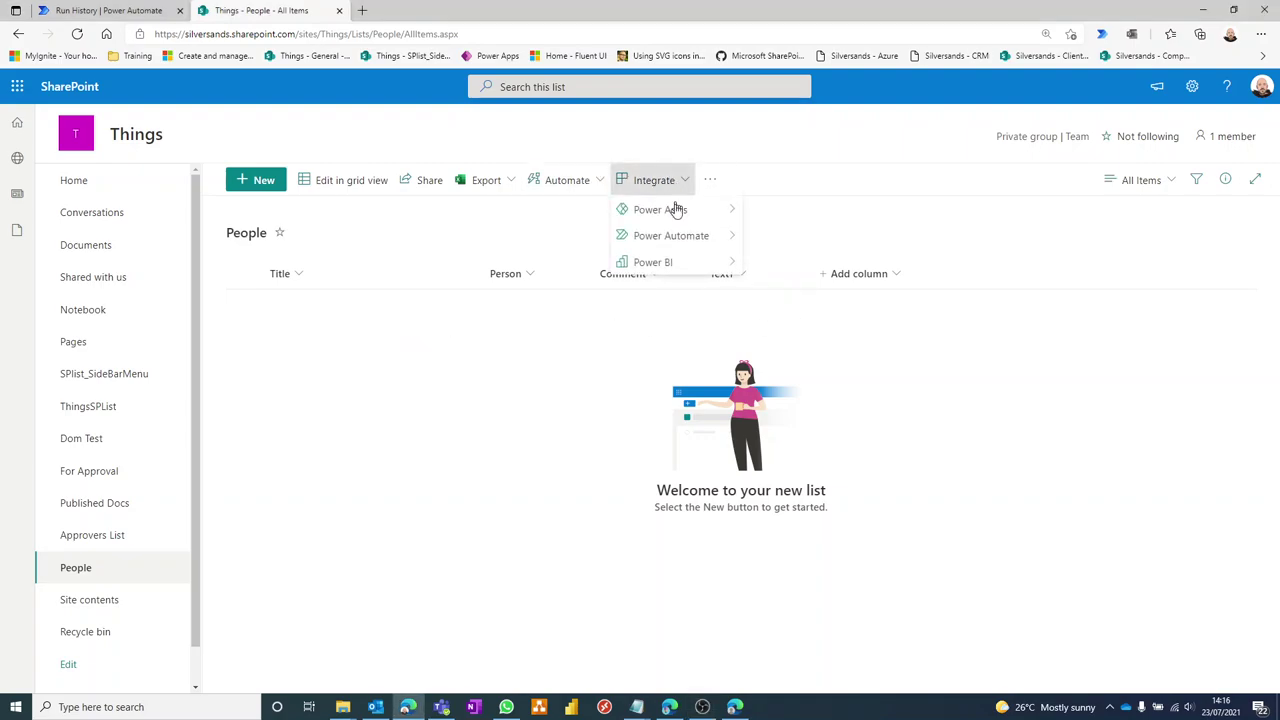
pyautogui.moveTo(702, 237)
pyautogui.click(810, 239)
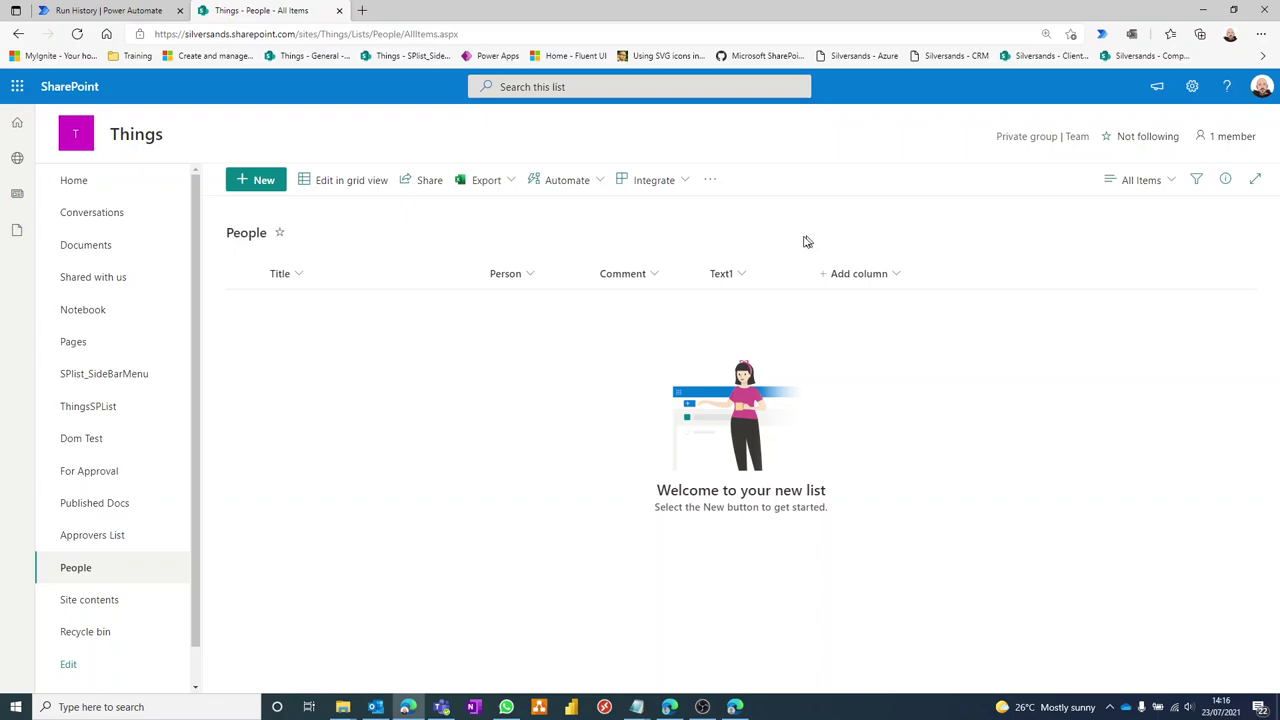
# Create an automated cloud flow with the SharePoint 'When an item is created' trigger
pyautogui.click(951, 586)
pyautogui.click(126, 12)
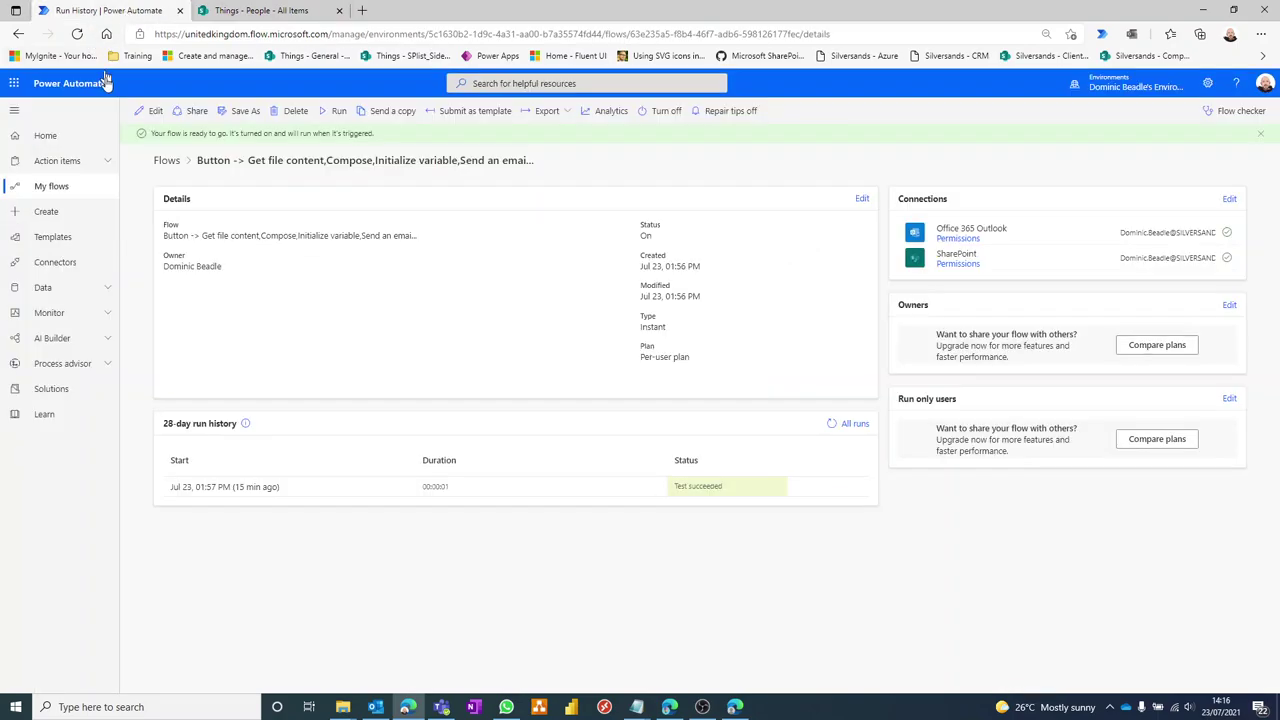
pyautogui.click(45, 211)
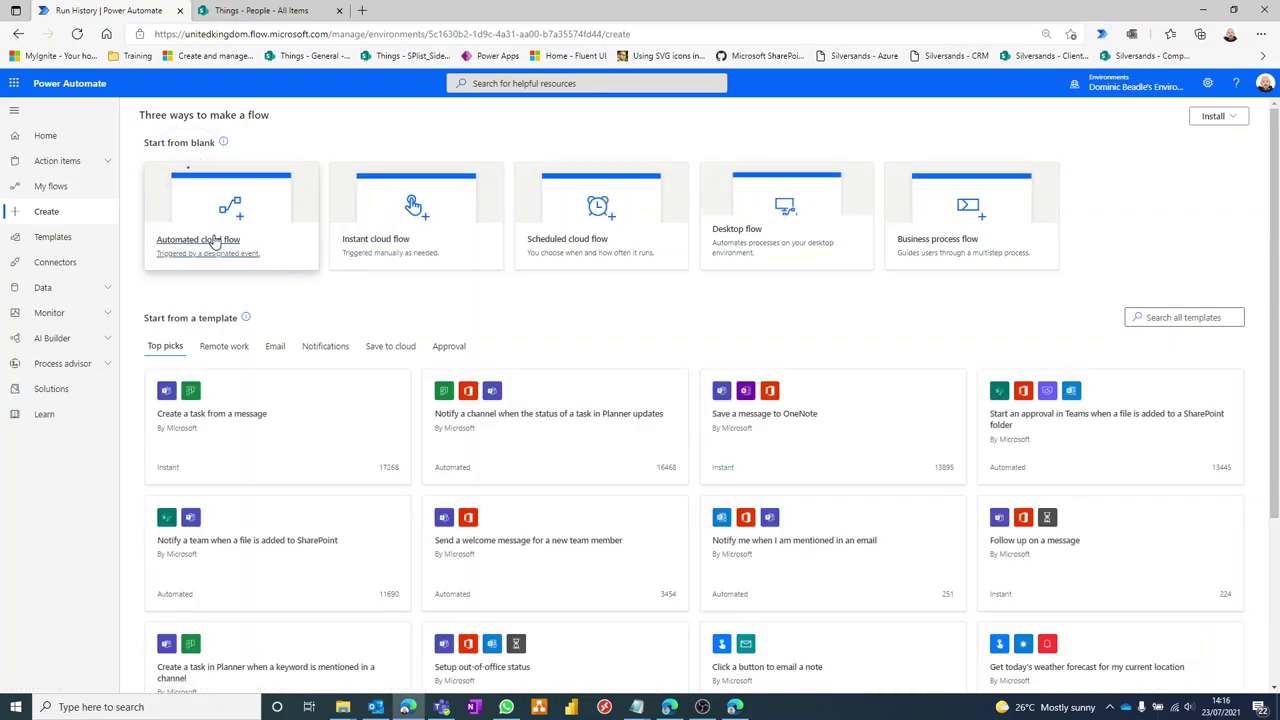
pyautogui.click(211, 240)
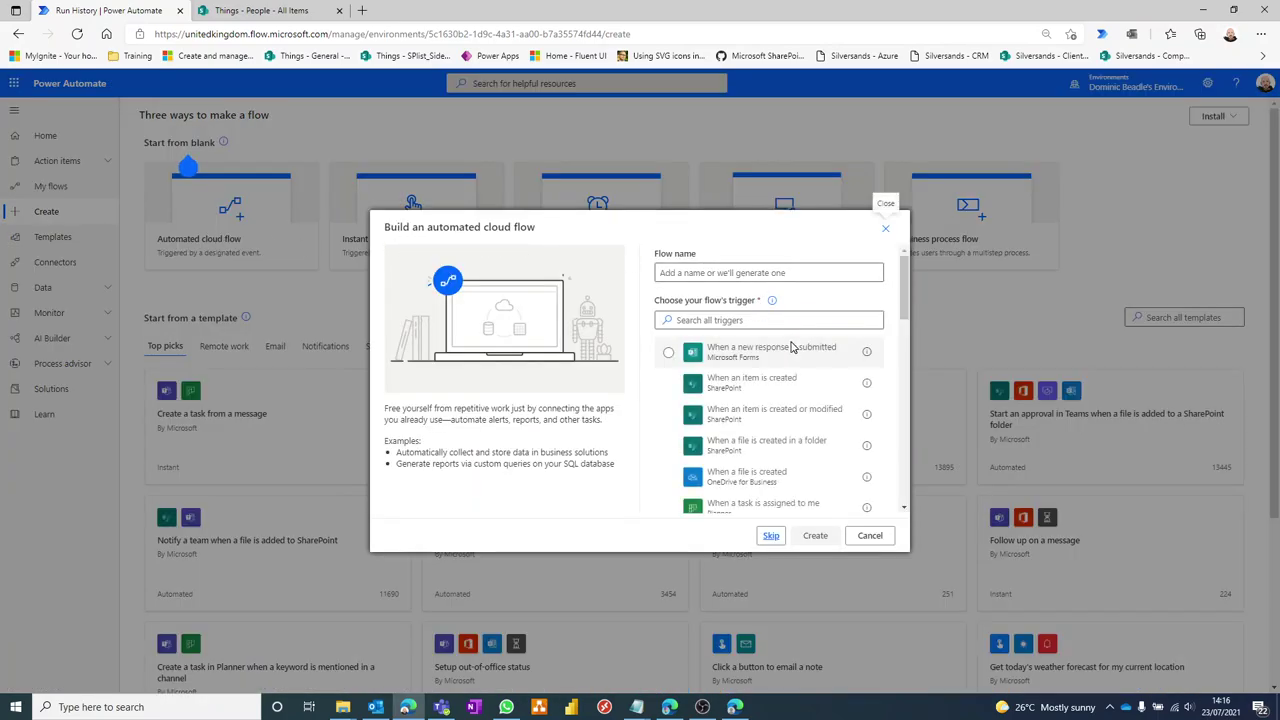
pyautogui.click(790, 386)
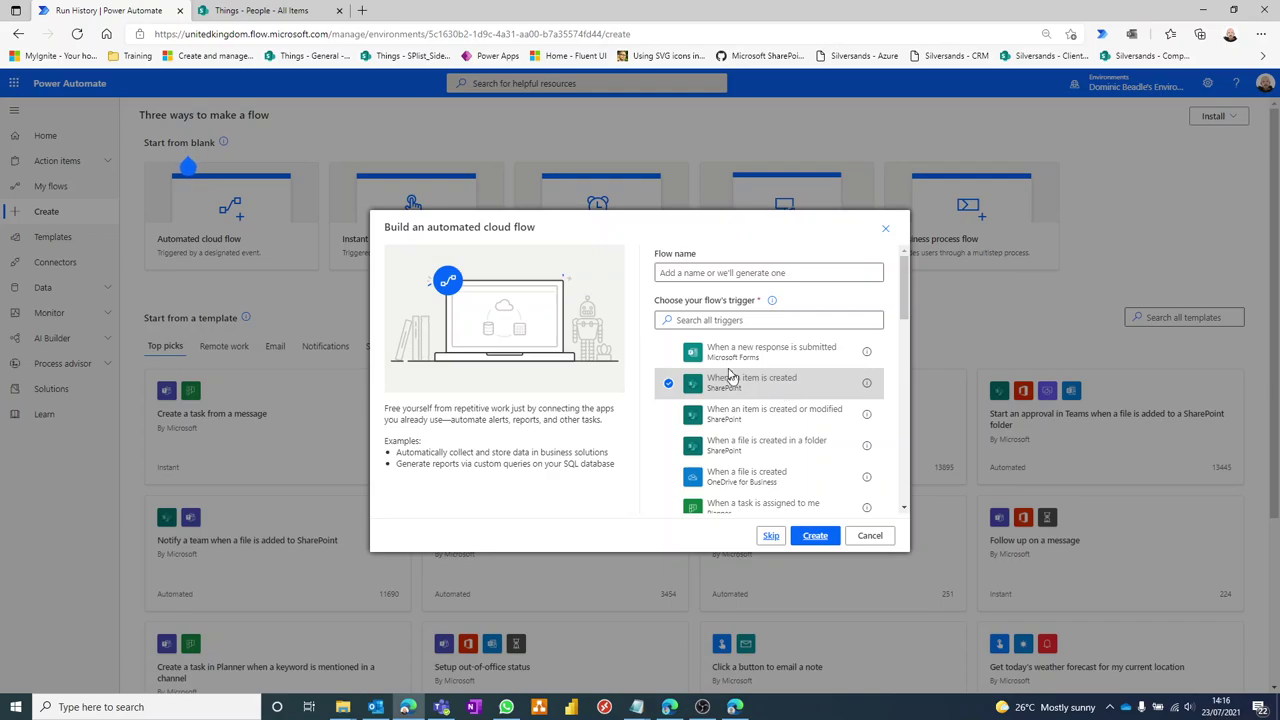
pyautogui.click(815, 535)
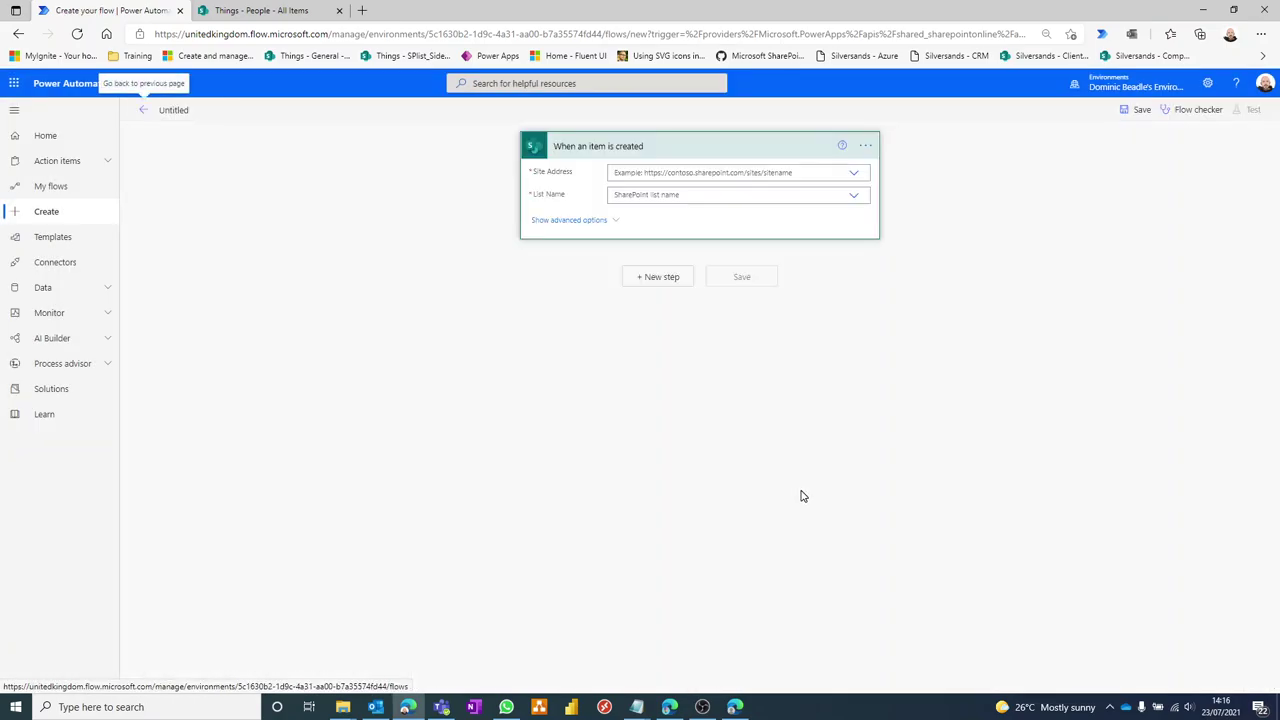
# Point the trigger at the Things site and its People list
pyautogui.click(853, 174)
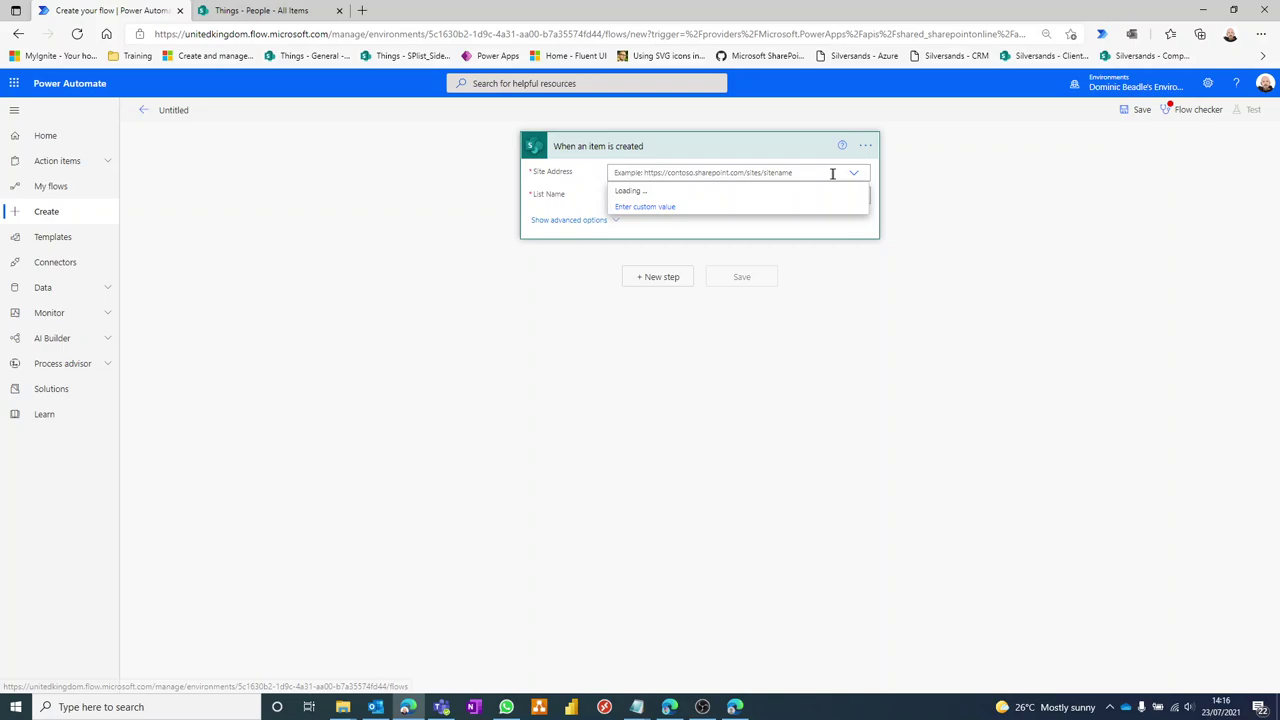
pyautogui.scroll(-2, 690, 285)
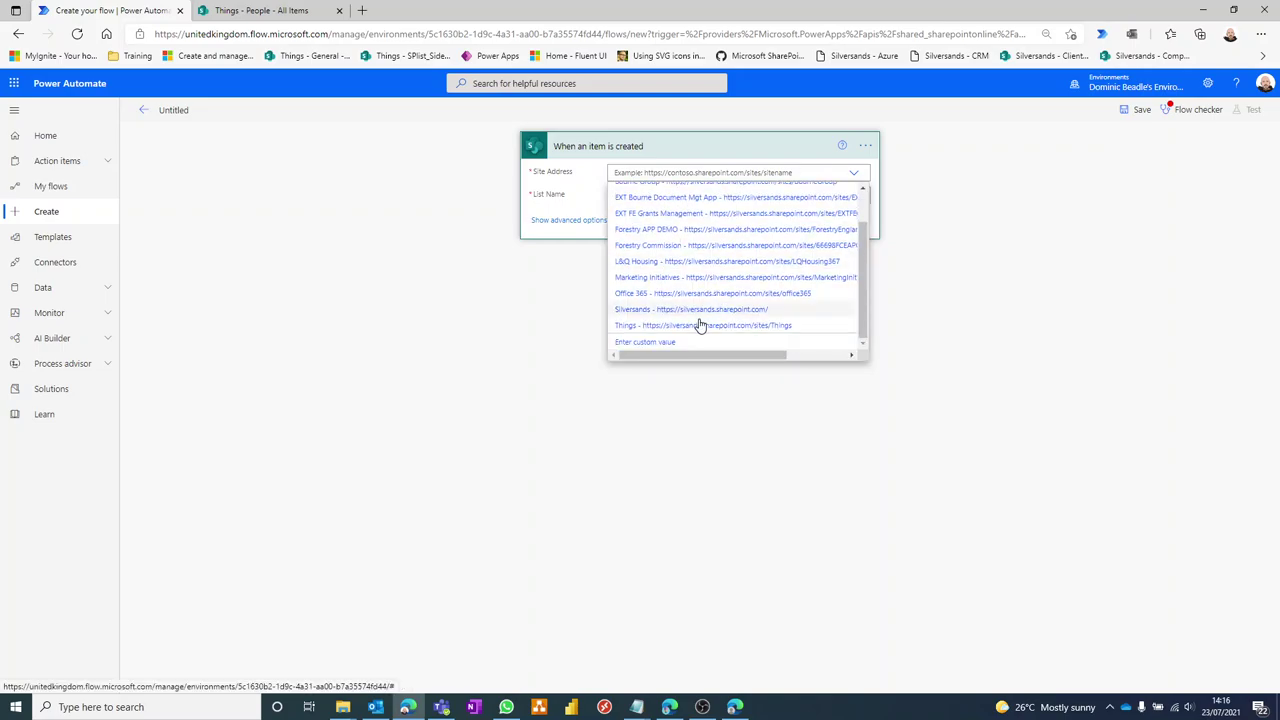
pyautogui.click(700, 326)
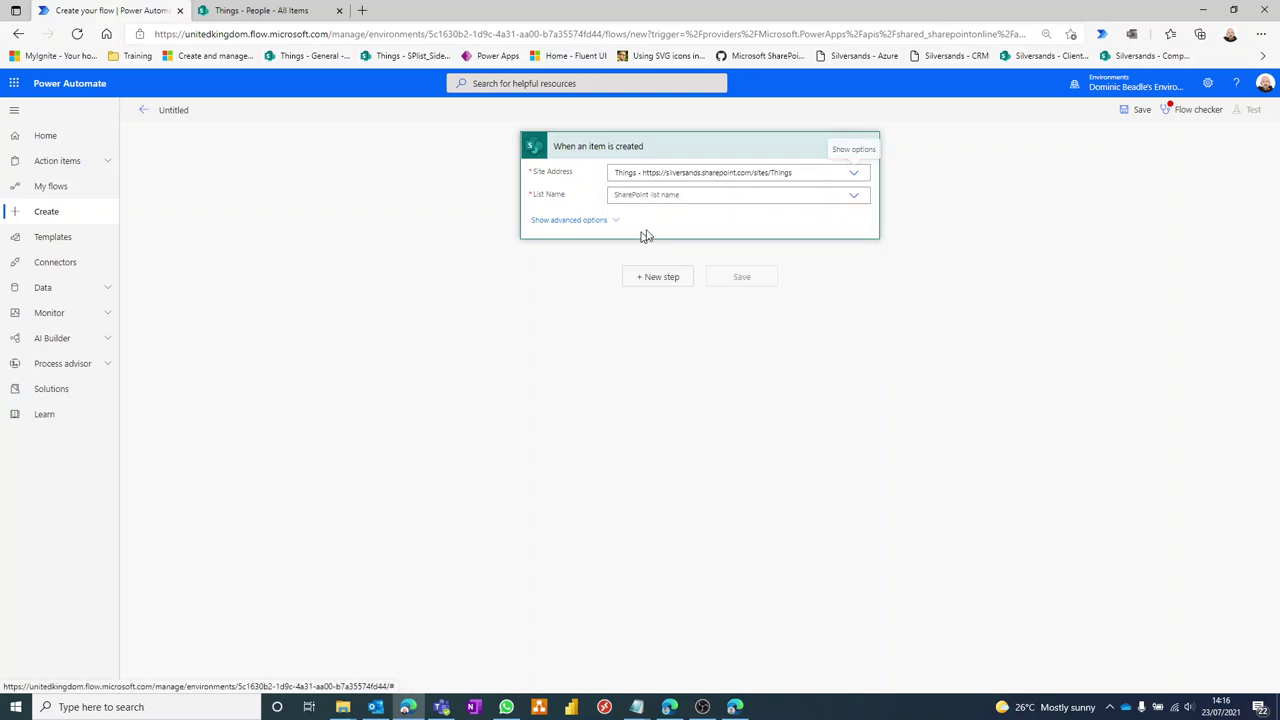
pyautogui.click(853, 198)
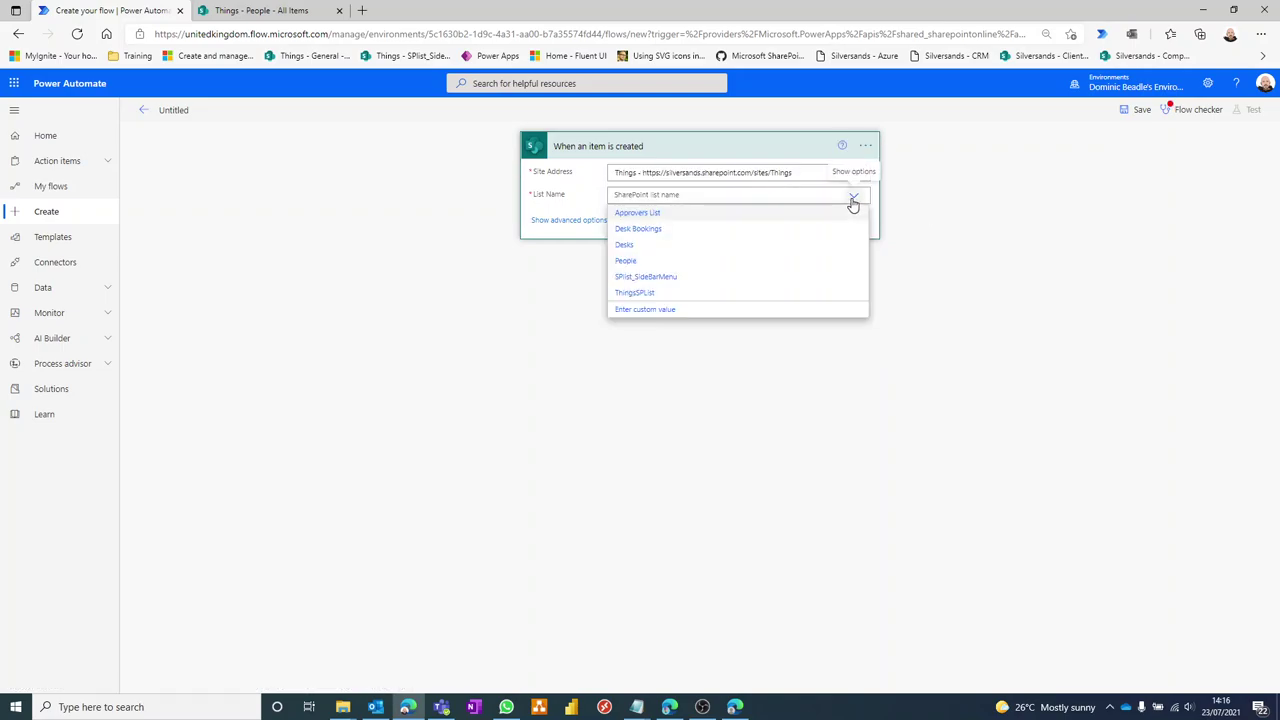
pyautogui.click(630, 261)
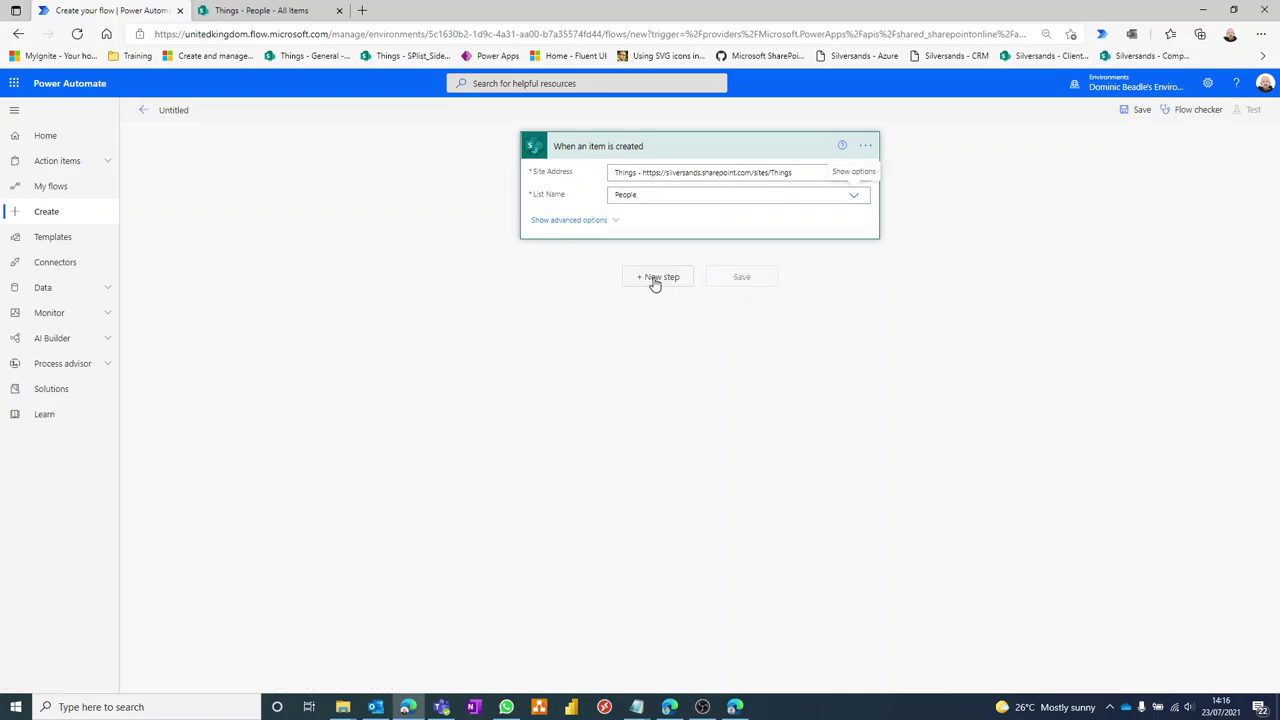
# Add a Compose action after the trigger, found by searching 'con'
pyautogui.click(662, 280)
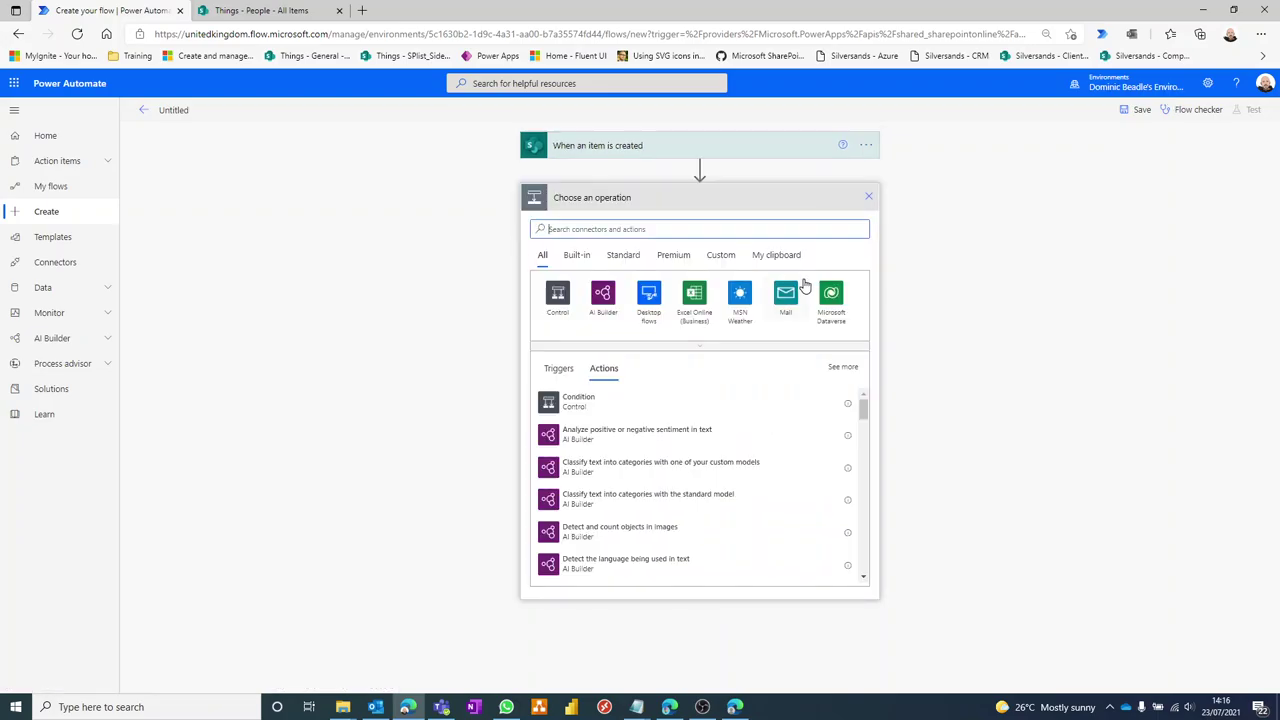
pyautogui.click(703, 229)
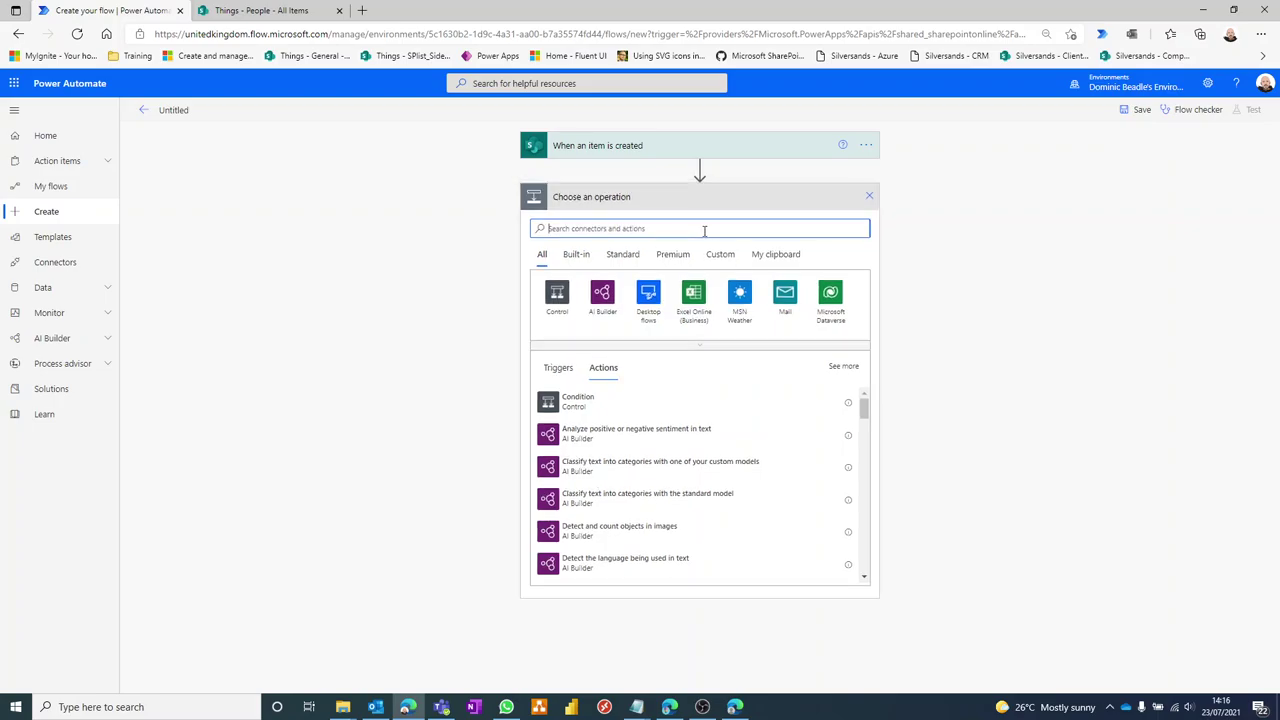
pyautogui.write('con')
pyautogui.click(588, 402)
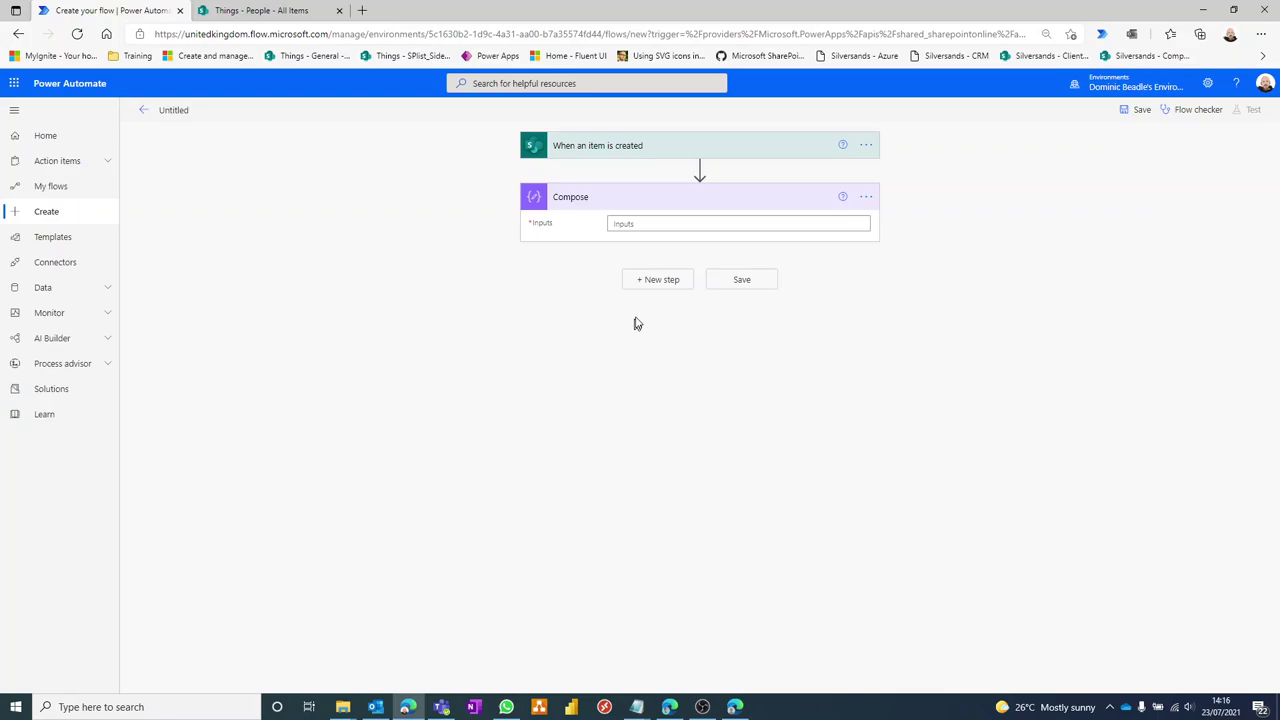
# Set the Compose input to the item's 'Link to item' dynamic content
pyautogui.click(677, 223)
pyautogui.scroll(-1, 1028, 453)
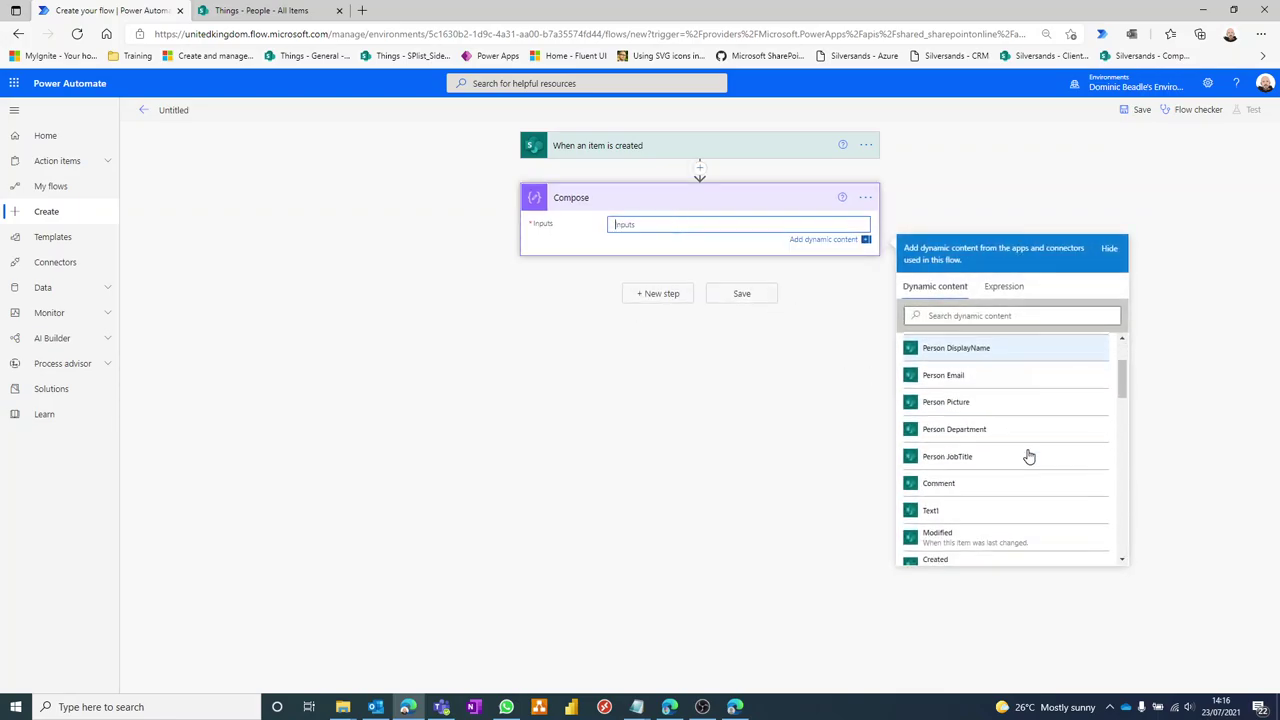
pyautogui.scroll(-6, 1028, 456)
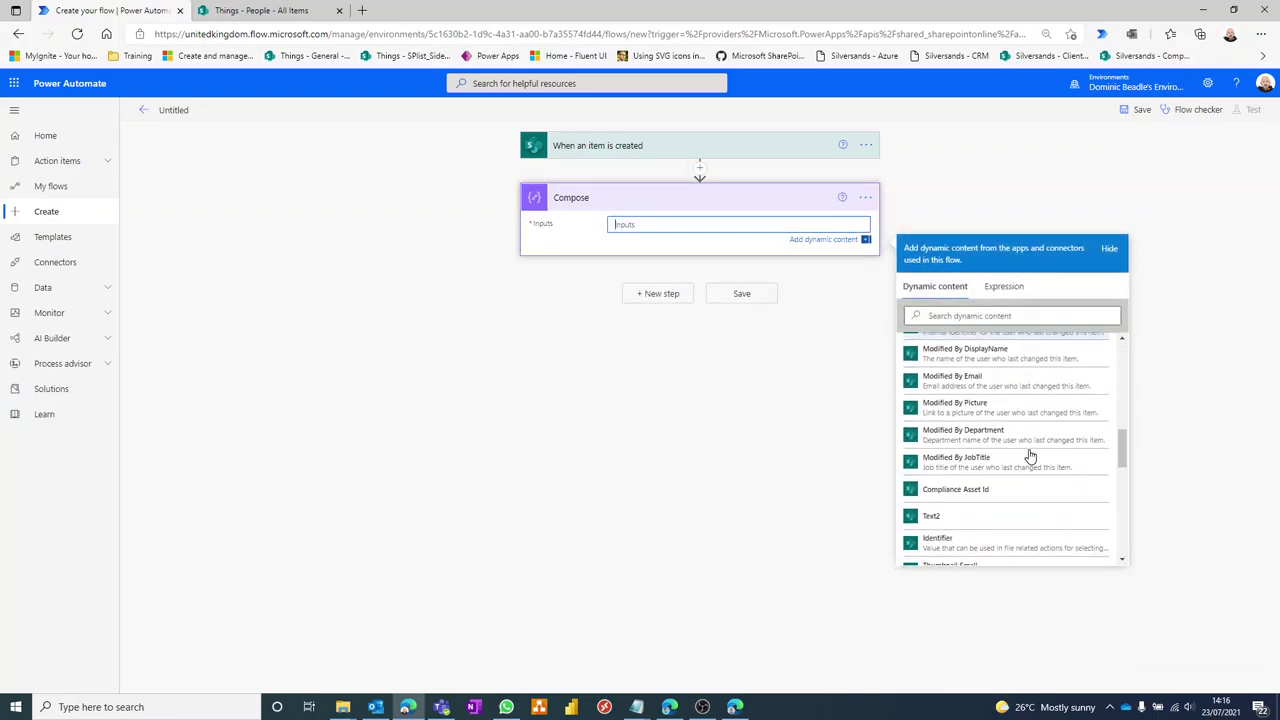
pyautogui.scroll(-5, 1030, 456)
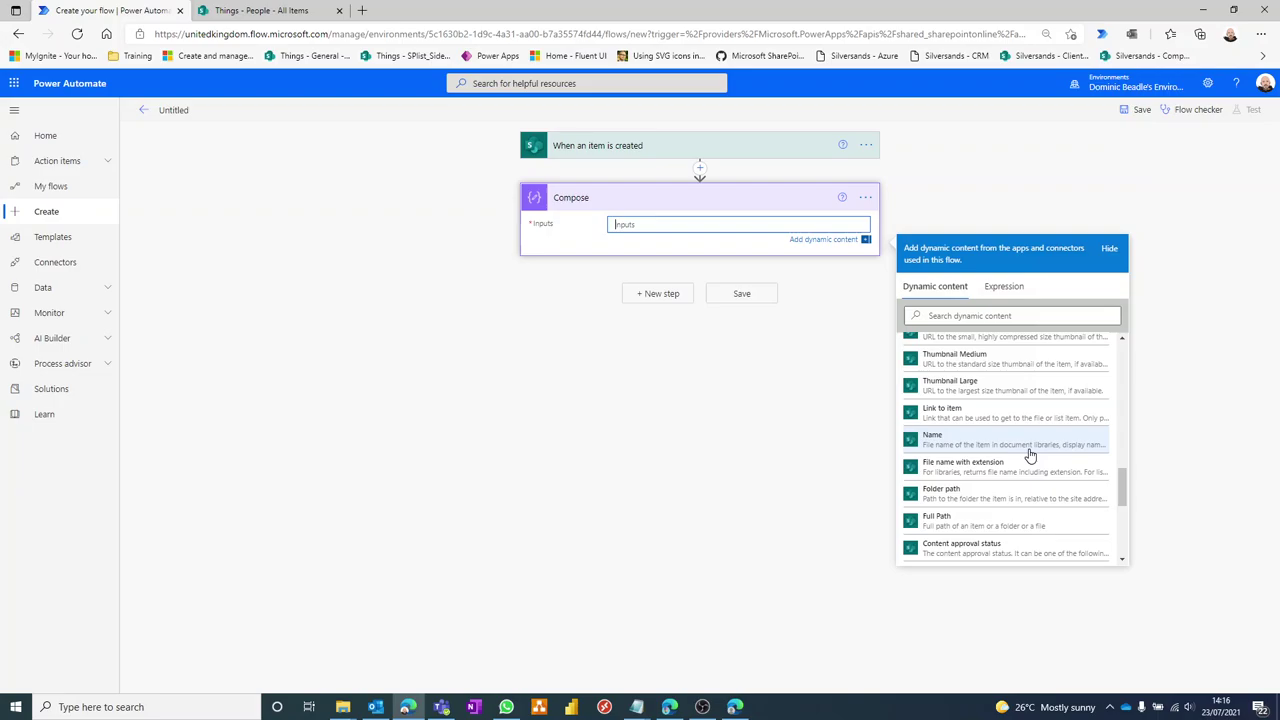
pyautogui.click(991, 414)
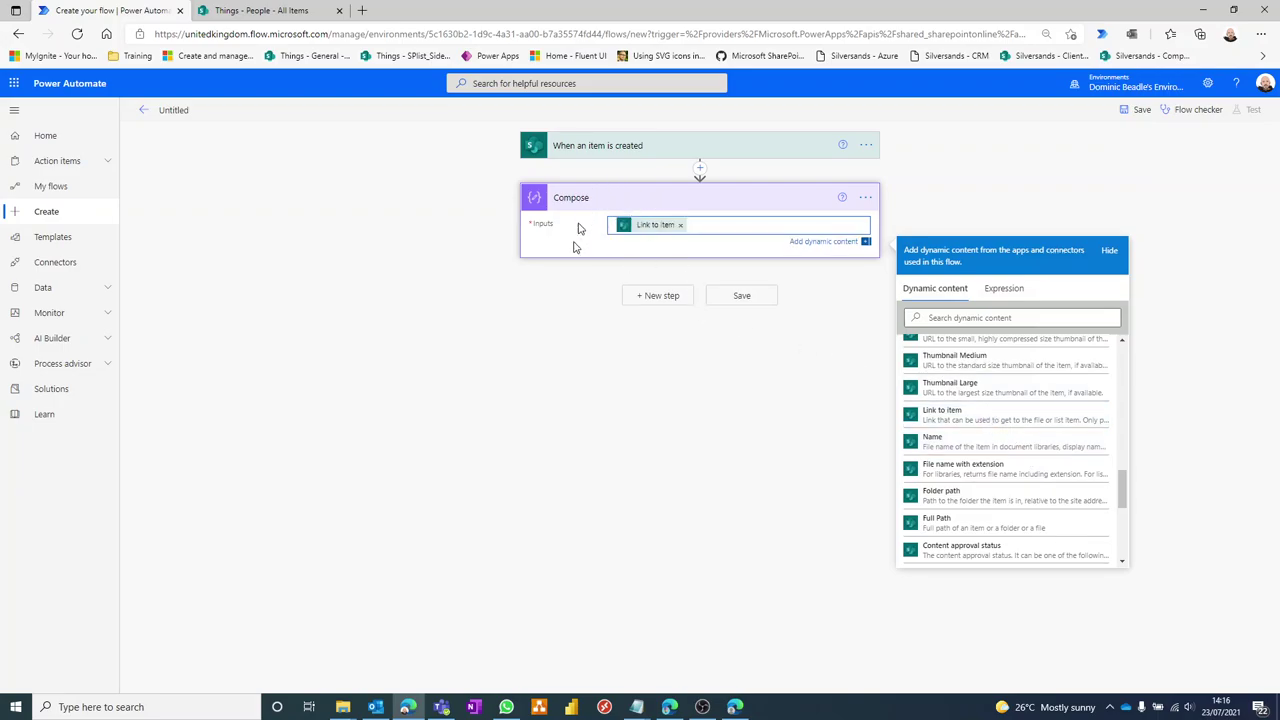
pyautogui.click(985, 183)
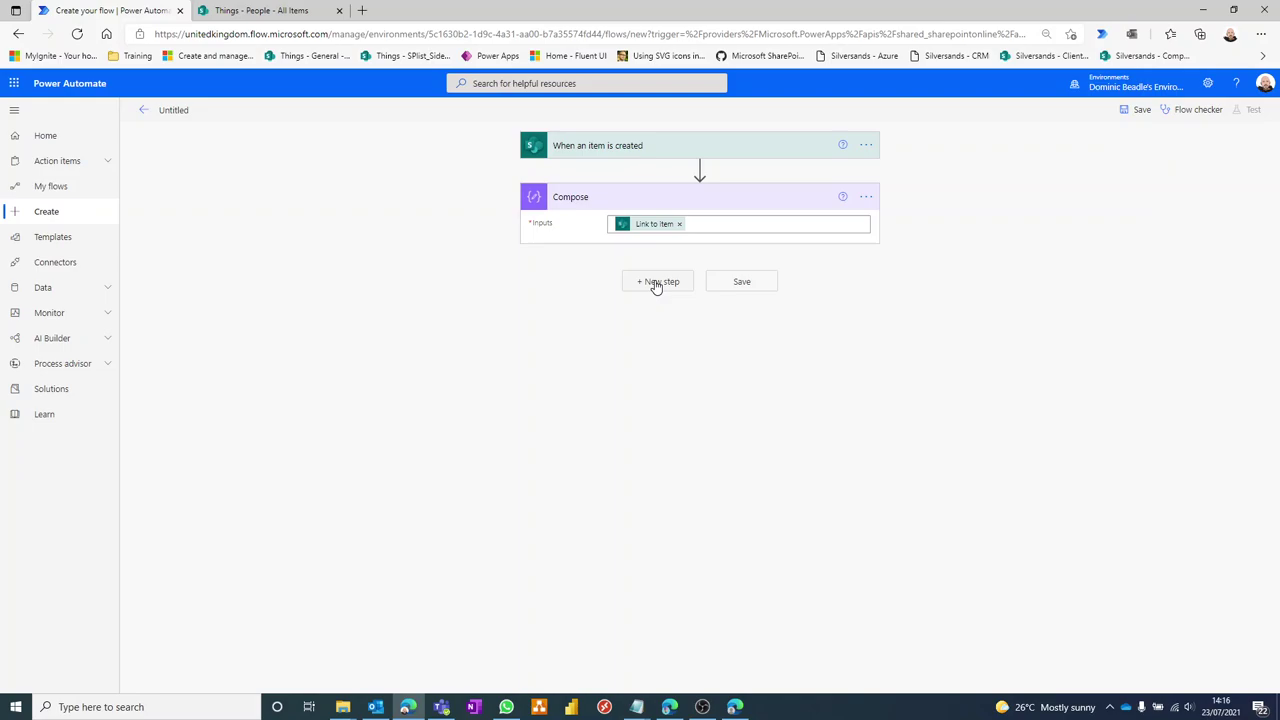
# Add a Send an email (V2) action addressed to the item's Person Email
pyautogui.click(652, 285)
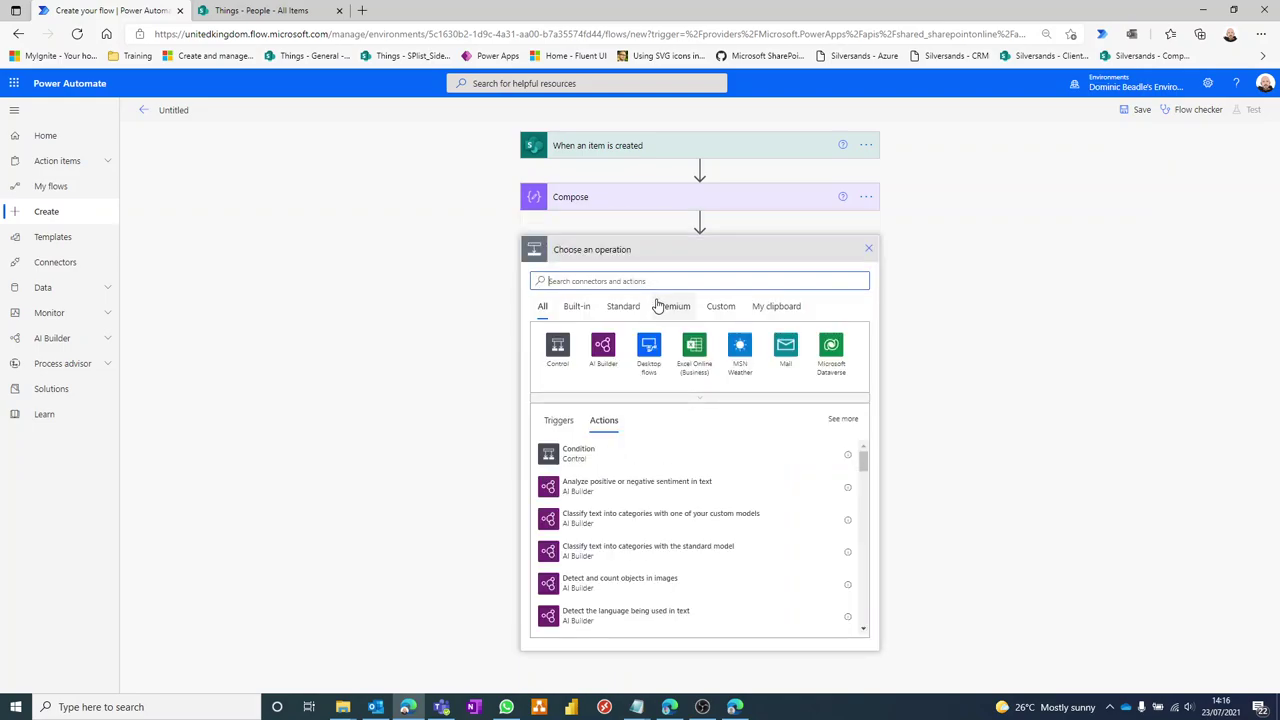
pyautogui.write('email')
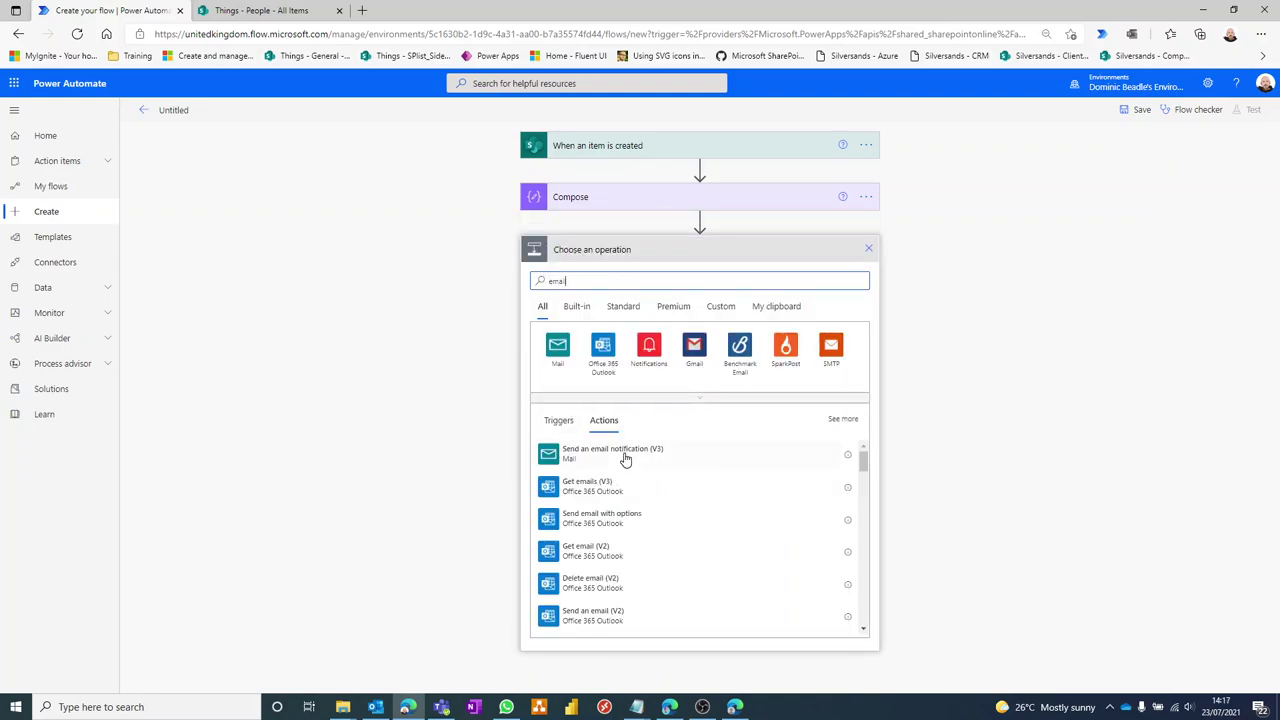
pyautogui.scroll(-1, 684, 571)
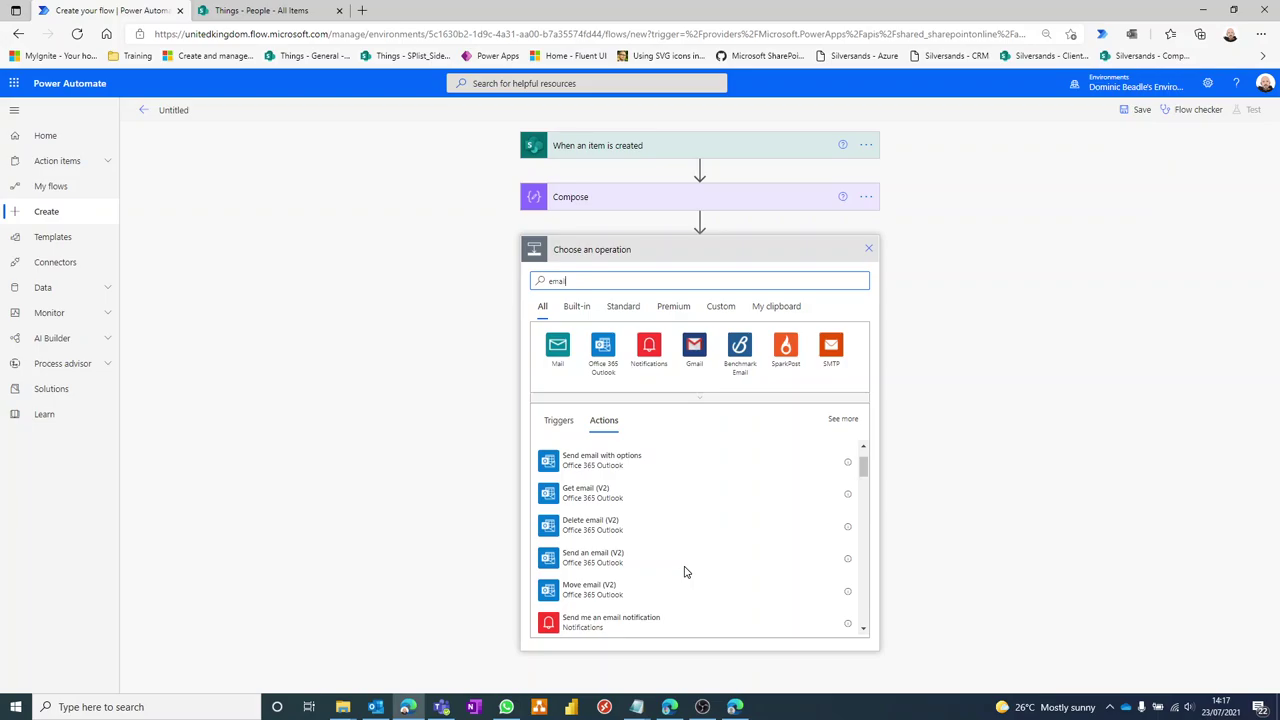
pyautogui.click(674, 557)
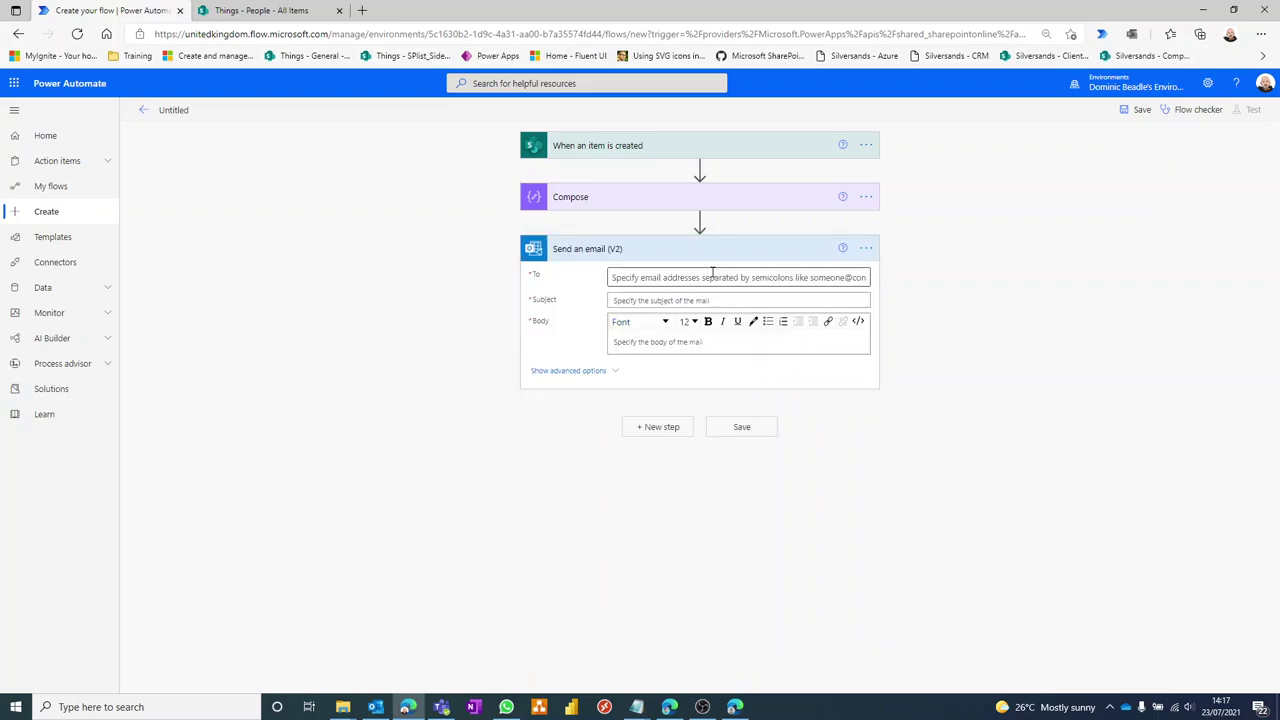
pyautogui.click(713, 276)
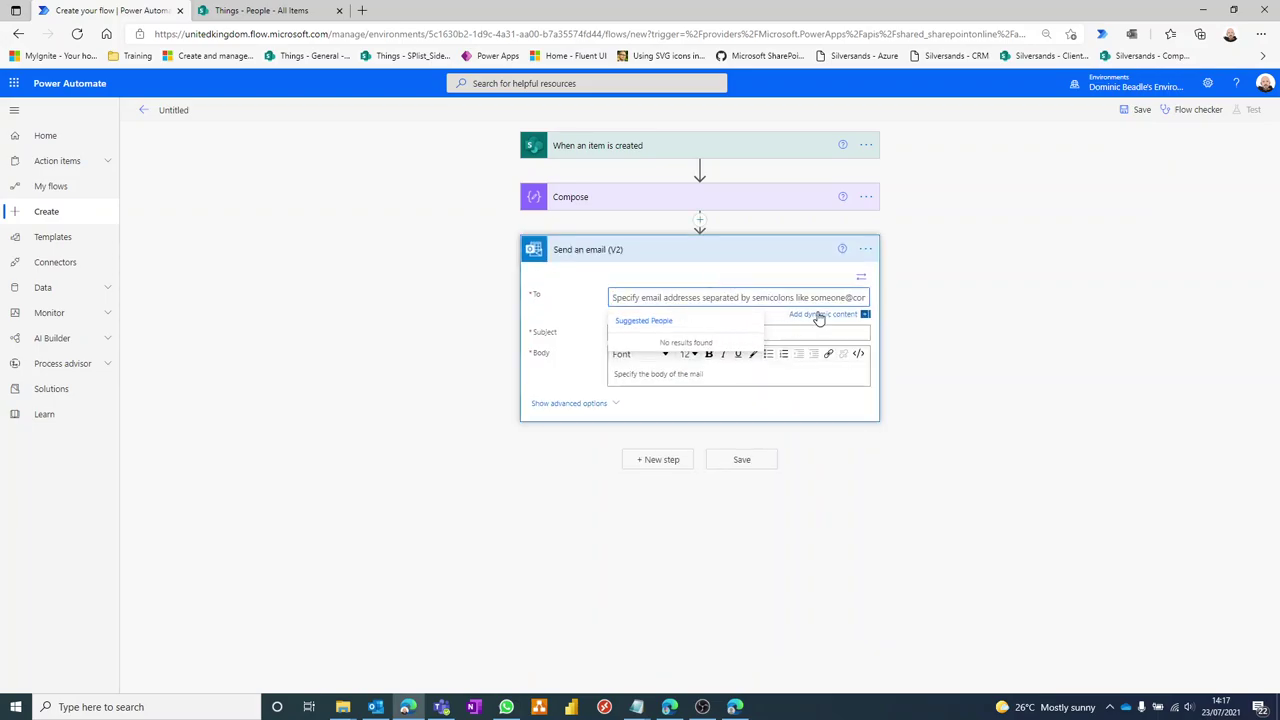
pyautogui.click(818, 314)
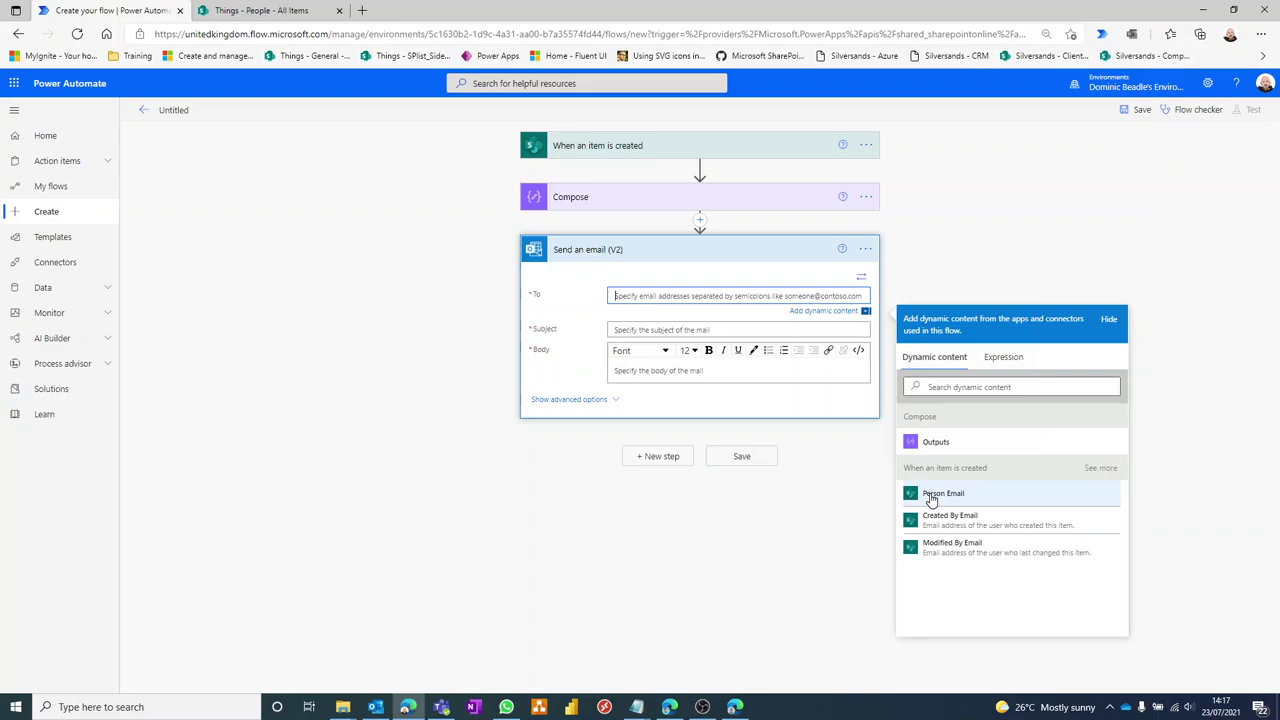
pyautogui.click(1005, 494)
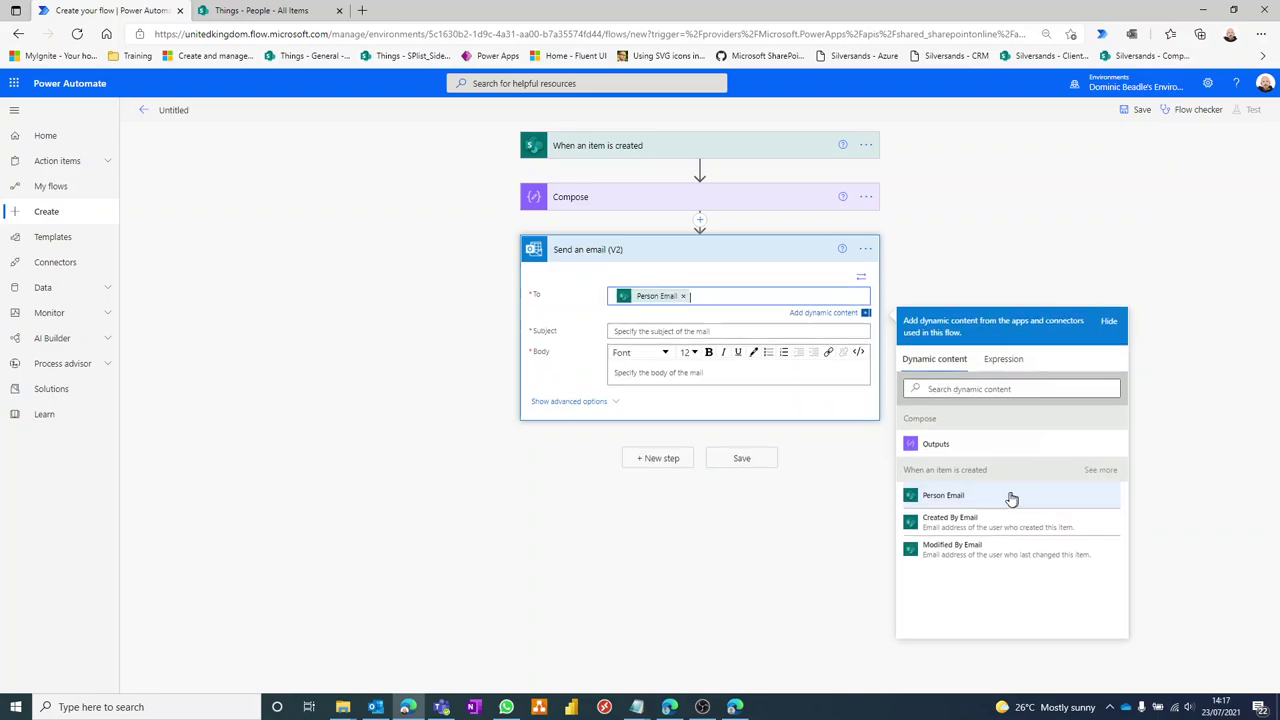
# Give the email subject 'Action required' and body 'Please add comments:' plus Compose Outputs, then save
pyautogui.click(721, 331)
pyautogui.write('A')
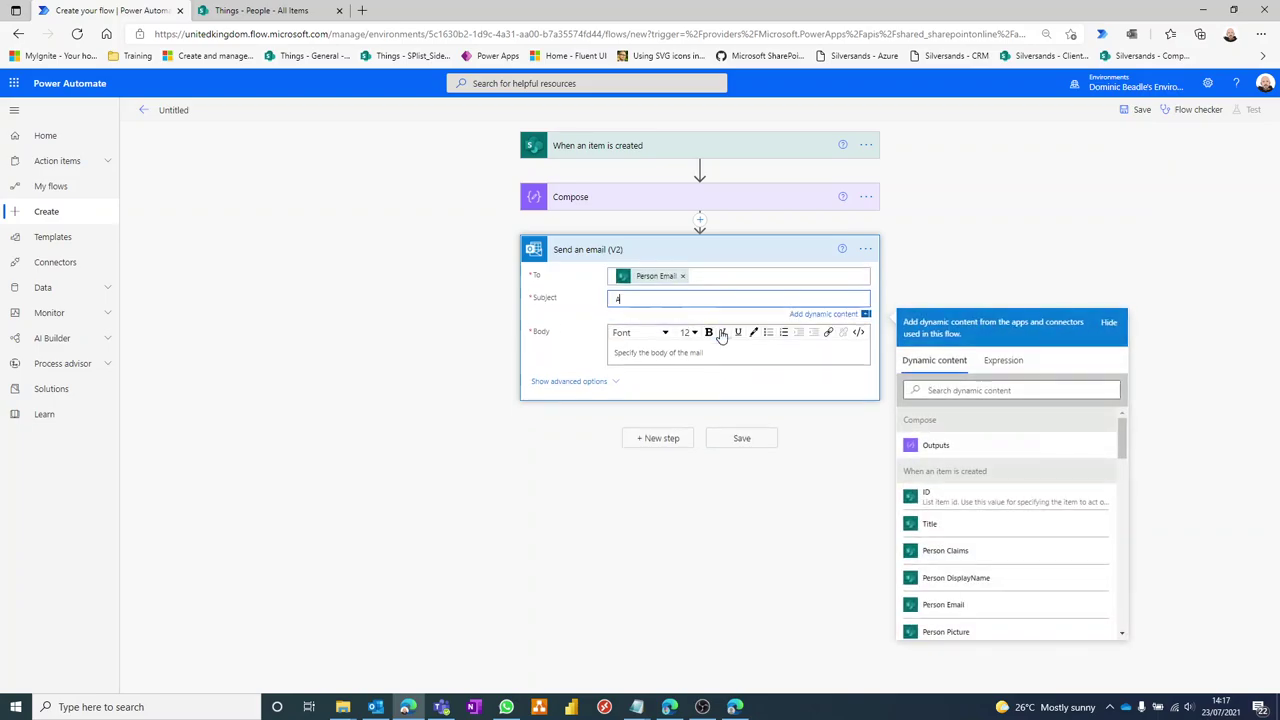
pyautogui.write('ction required')
pyautogui.click(721, 335)
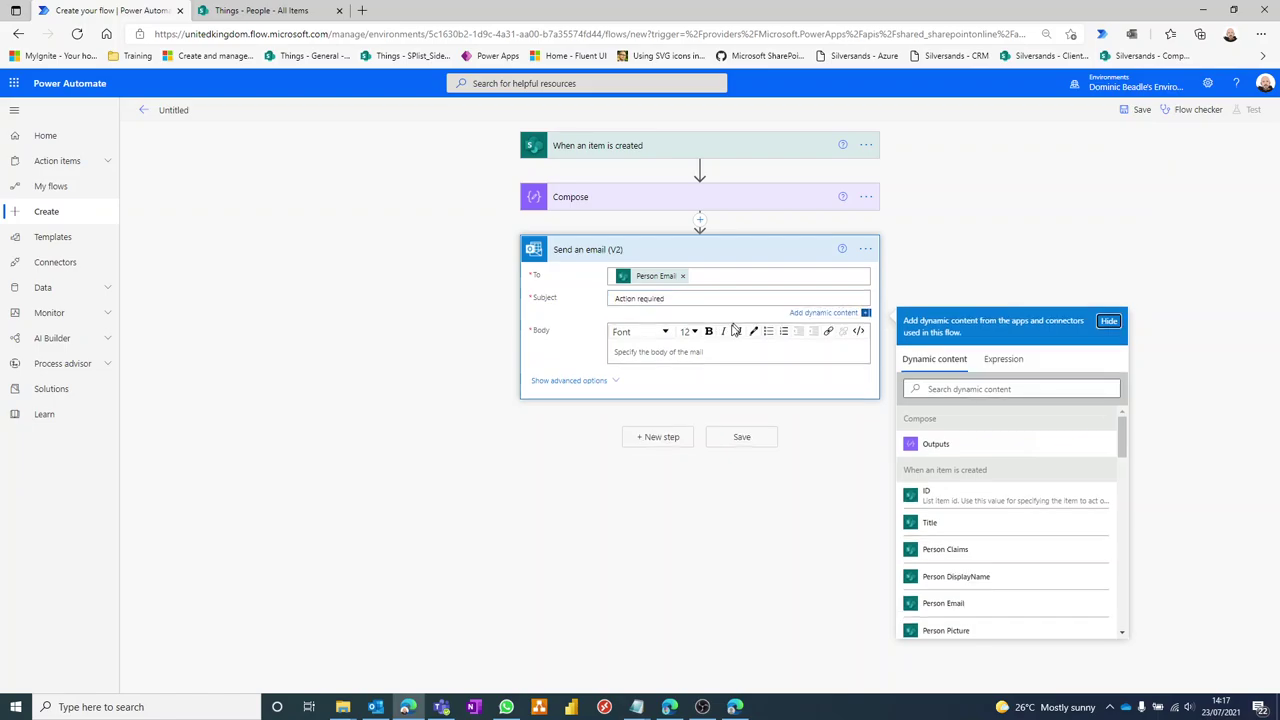
pyautogui.click(715, 348)
pyautogui.write('Please add comment')
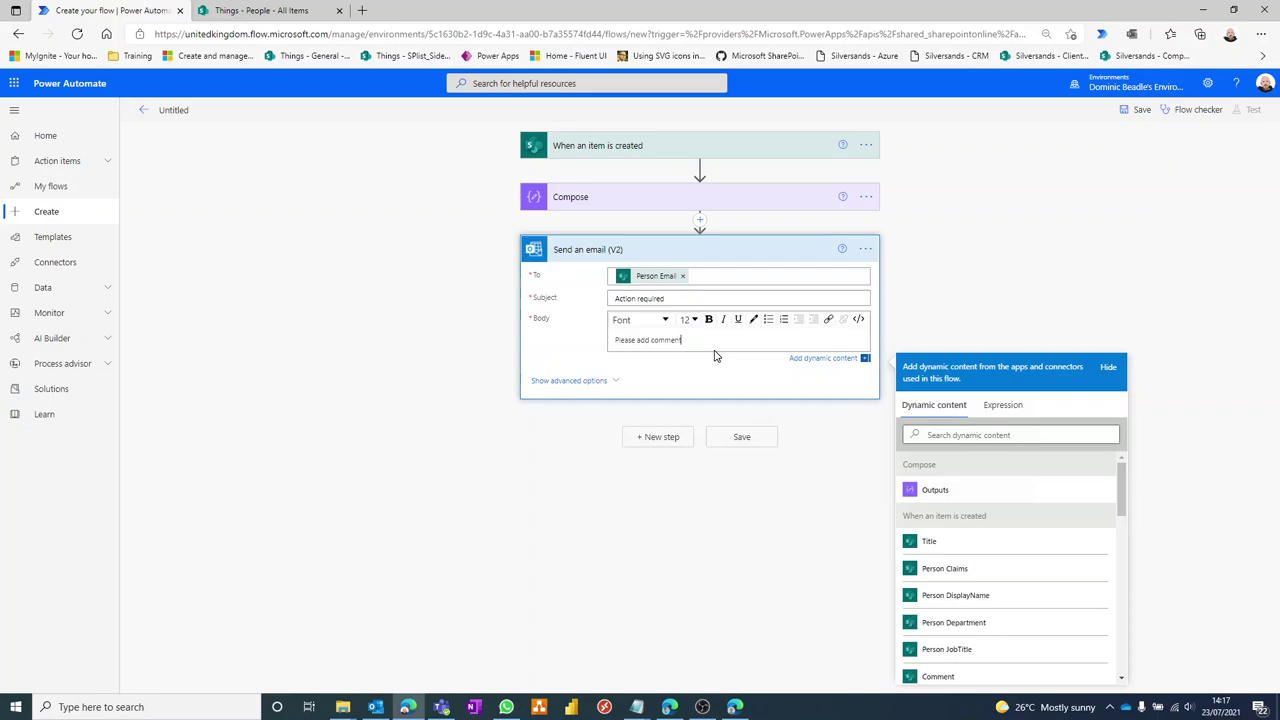
pyautogui.write('s:')
pyautogui.press('Return')
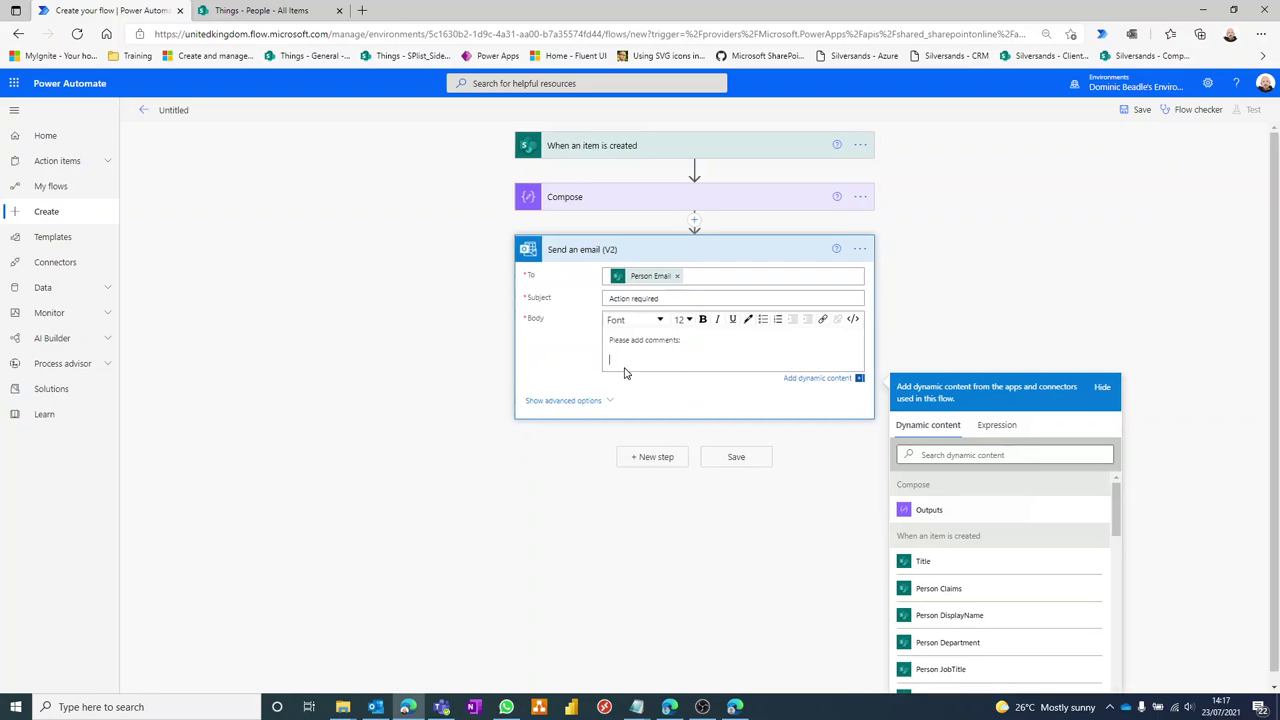
pyautogui.click(928, 510)
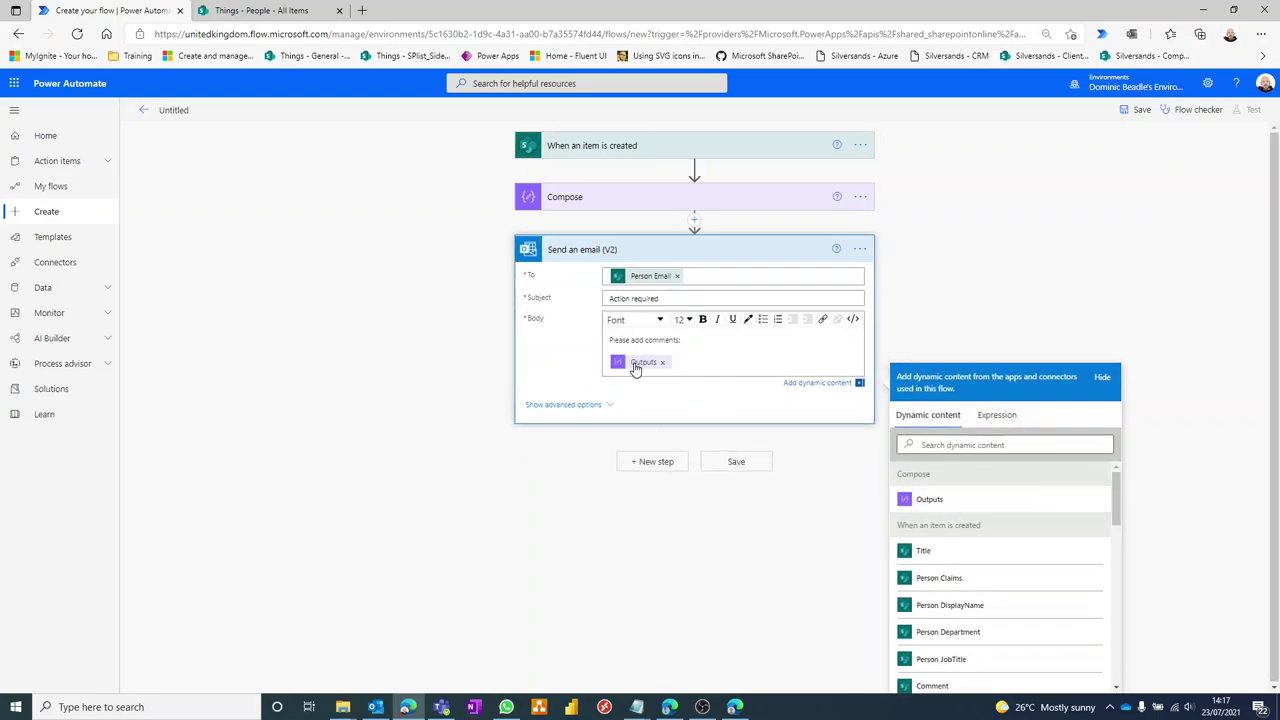
pyautogui.click(1136, 110)
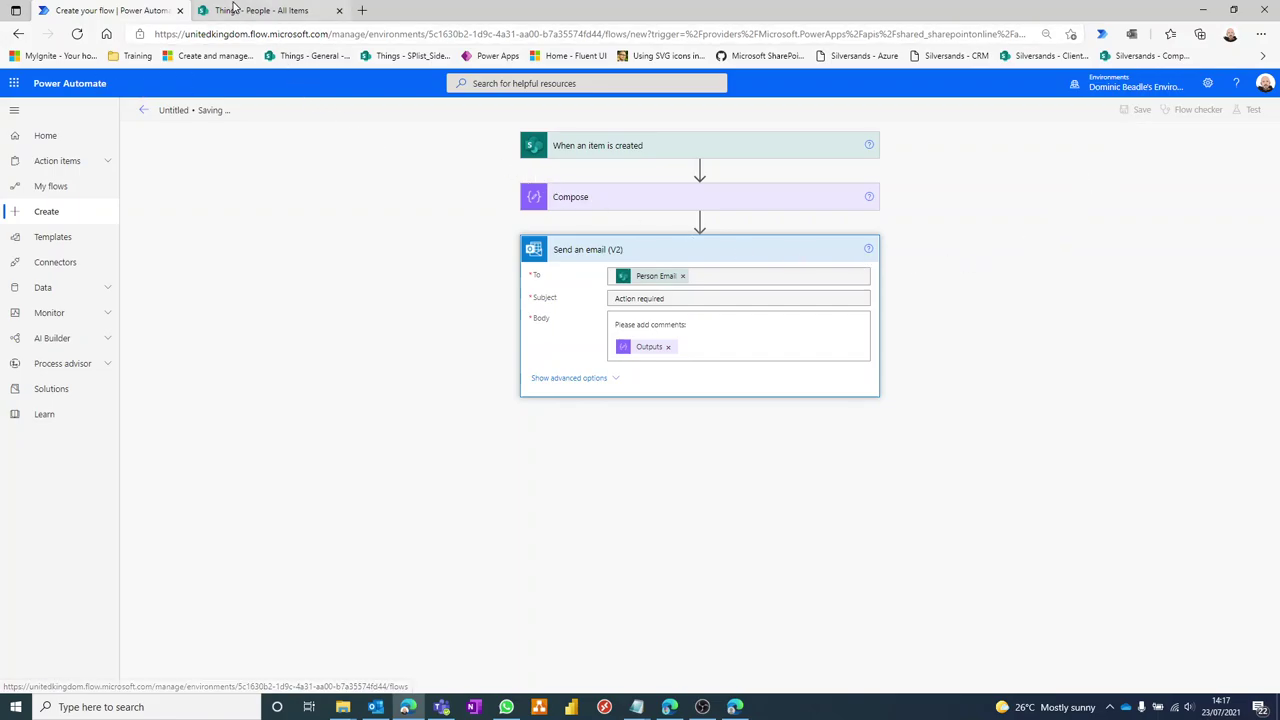
# Create a People list item titled 'Test' with a person chosen in the Person field, and save it
pyautogui.click(270, 12)
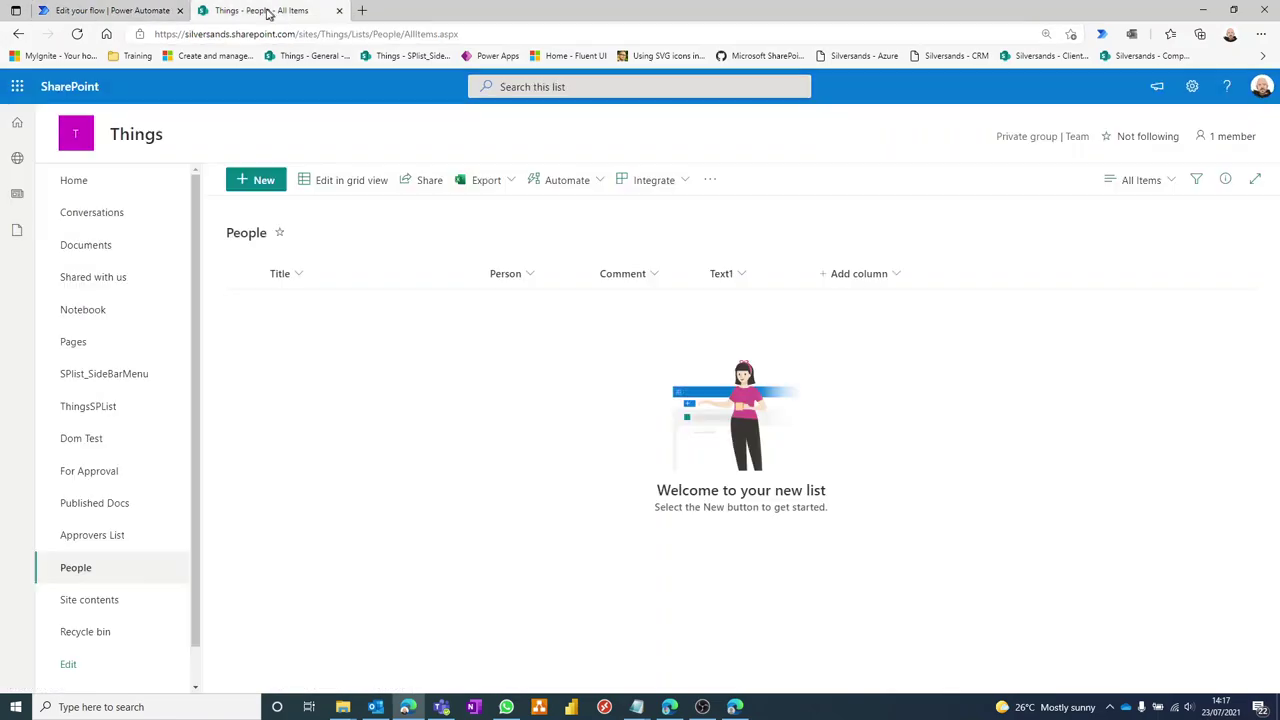
pyautogui.click(262, 186)
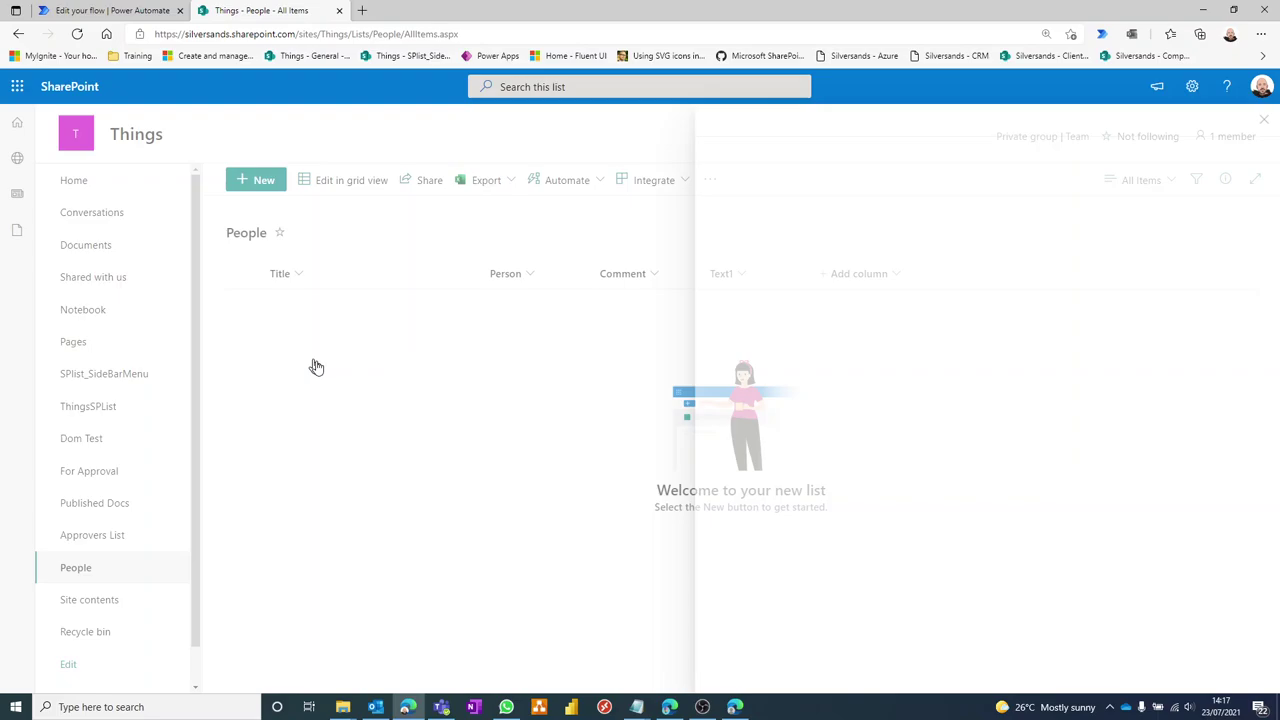
pyautogui.write('Test')
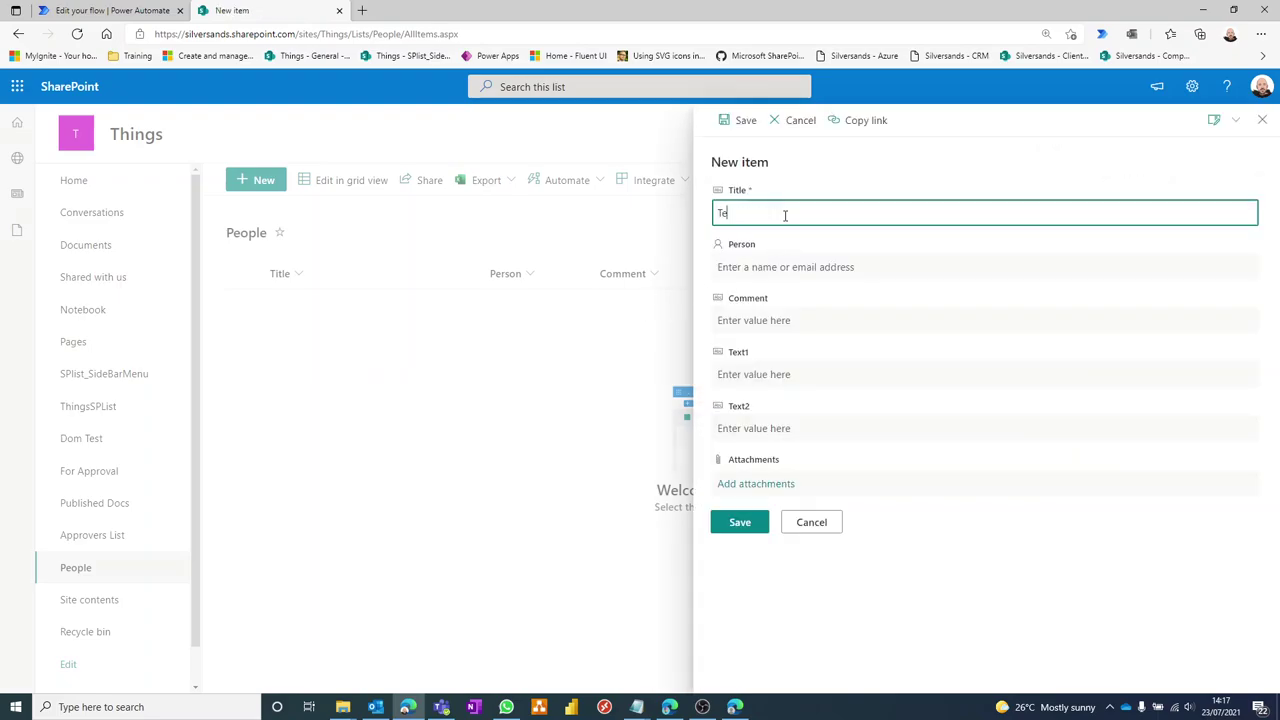
pyautogui.press('Tab')
pyautogui.write('dominic b')
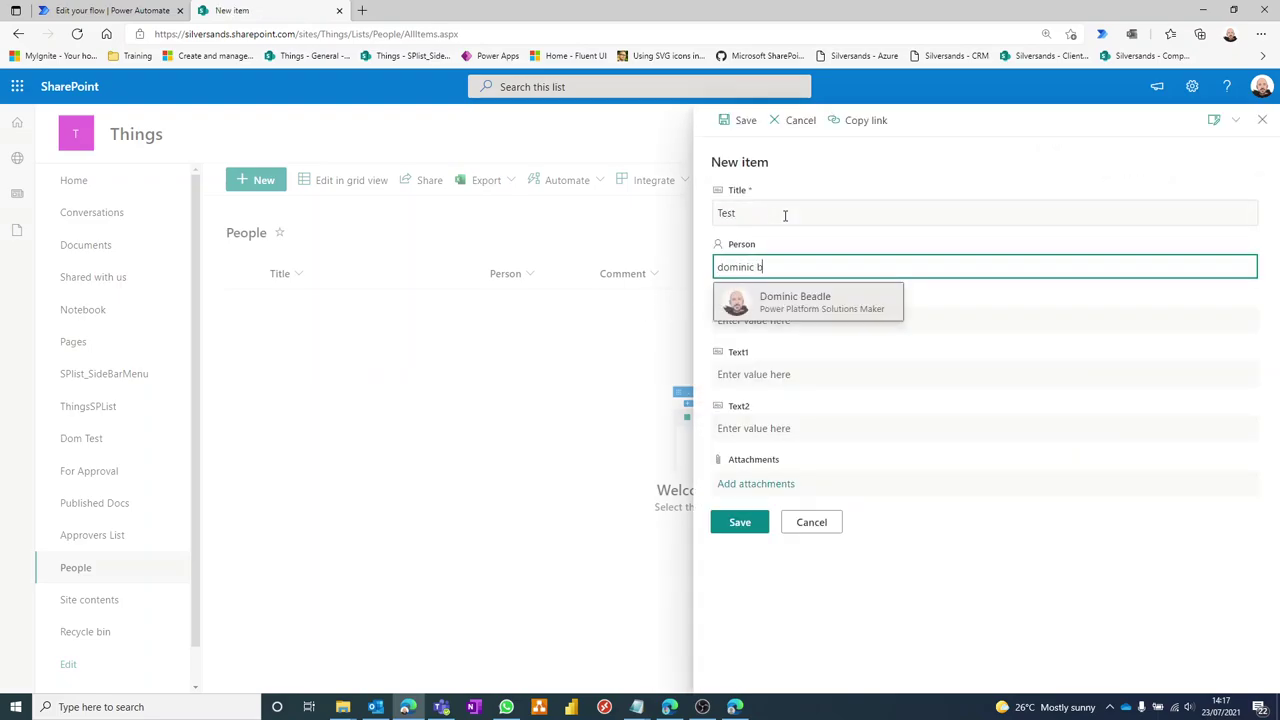
pyautogui.click(785, 300)
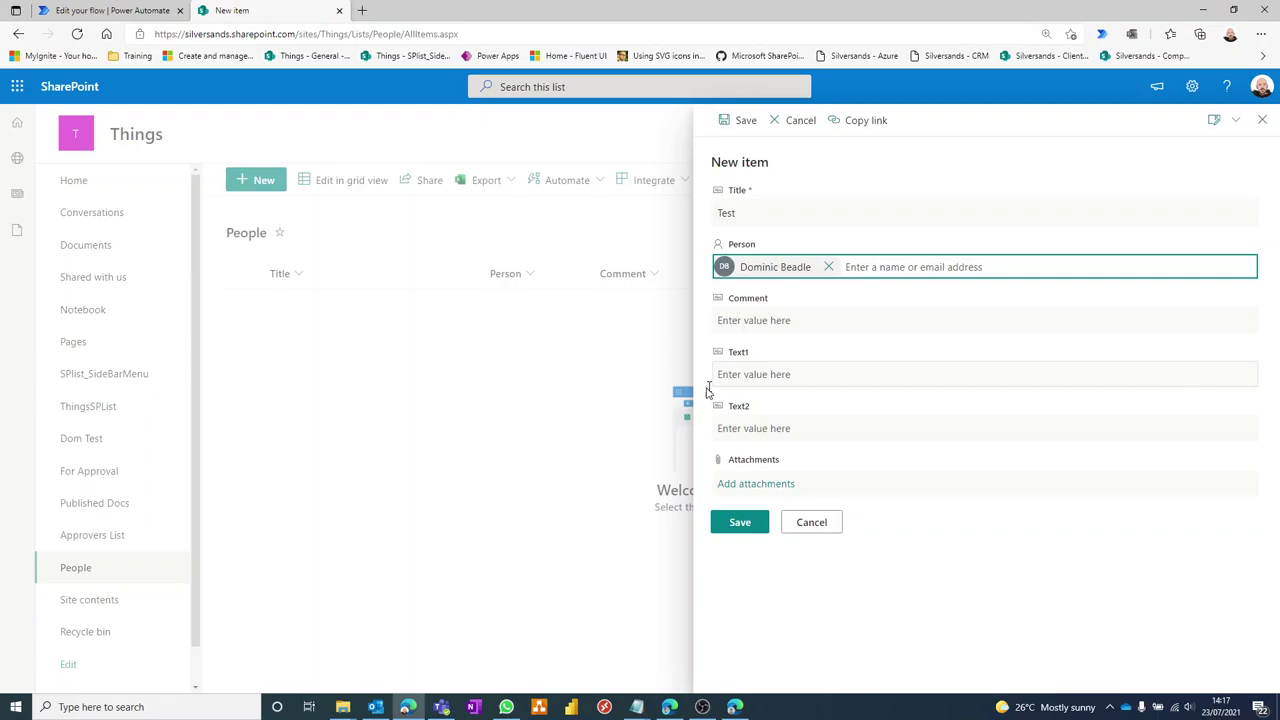
pyautogui.click(739, 522)
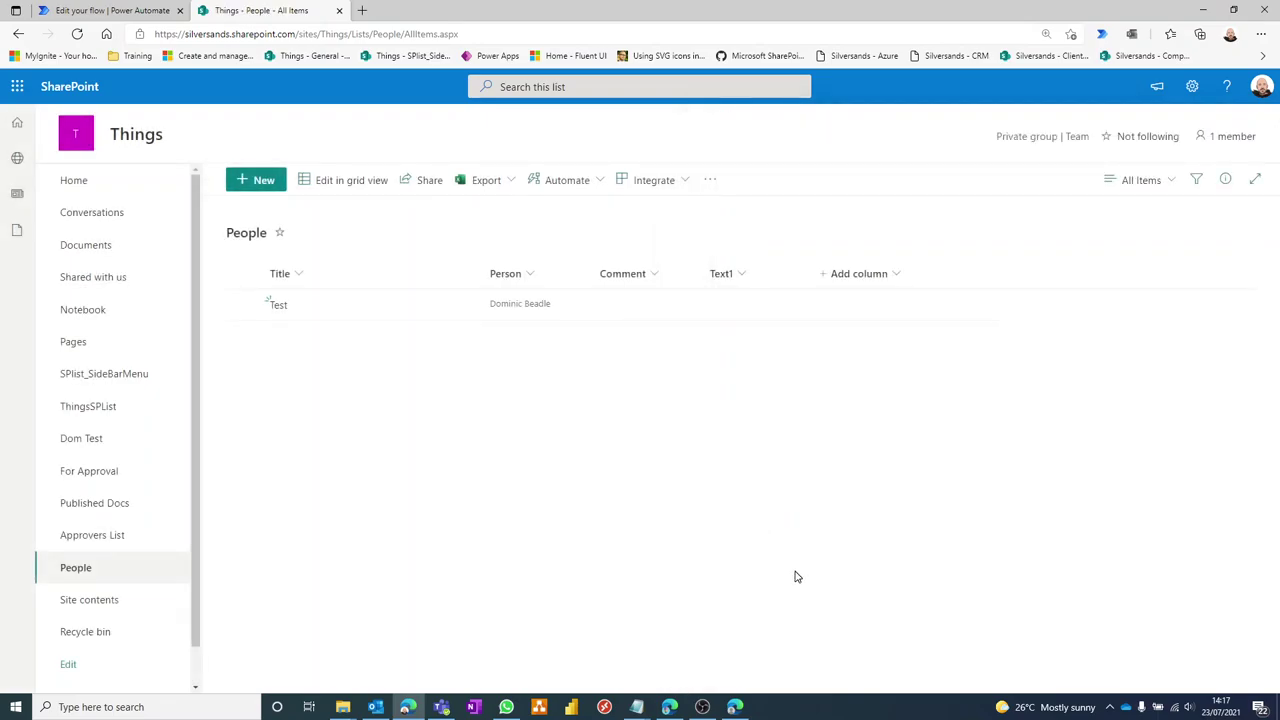
# Confirm the flow's latest run in its refreshed run history, then open the 'Action required' email in Outlook
pyautogui.click(120, 12)
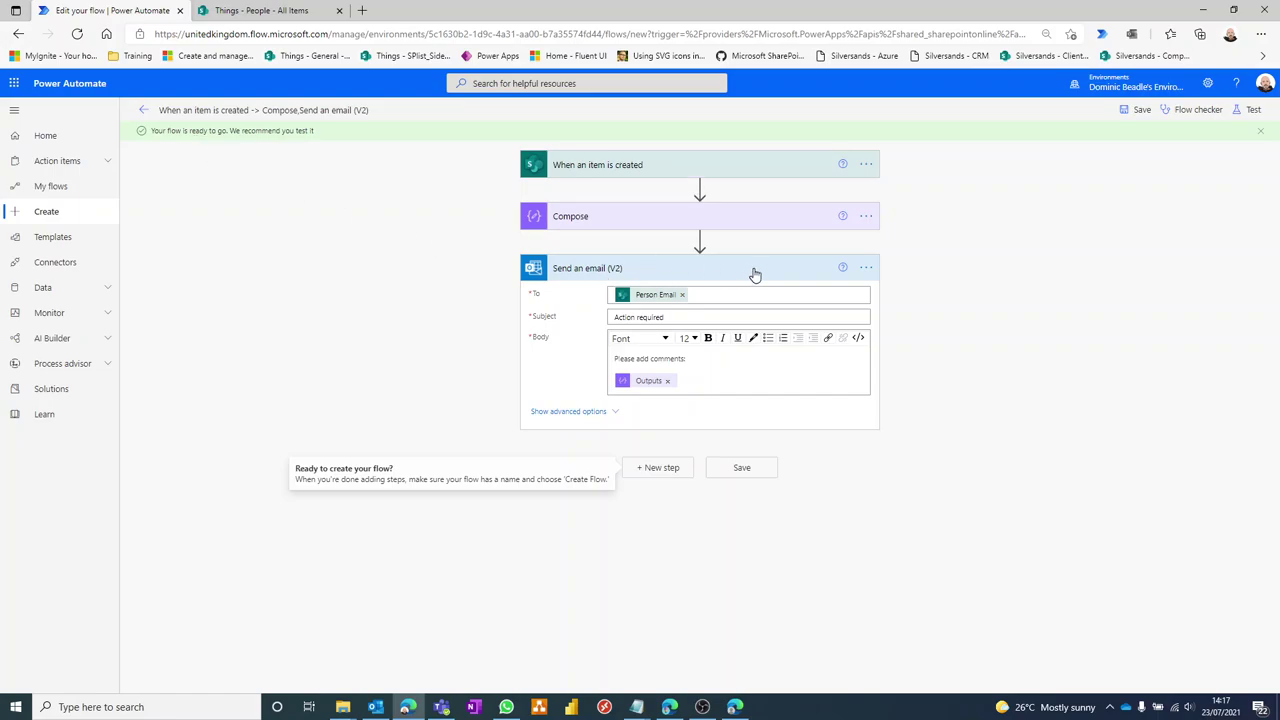
pyautogui.click(736, 218)
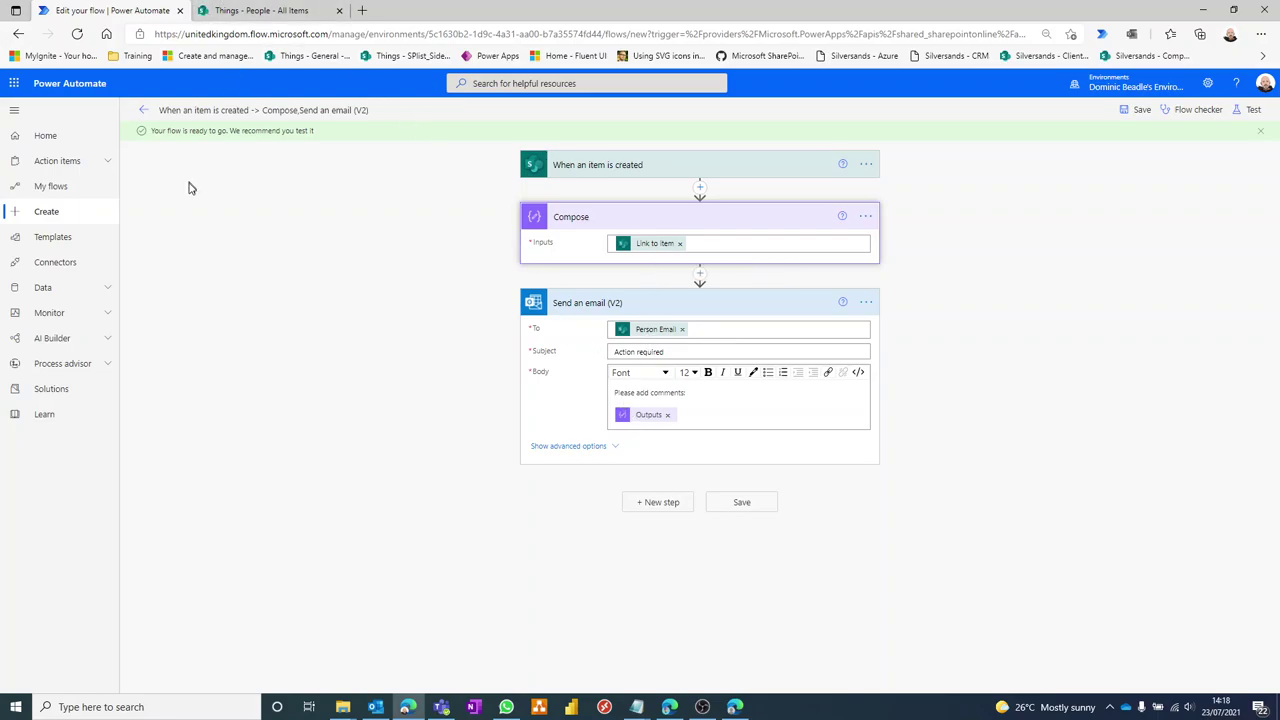
pyautogui.click(141, 112)
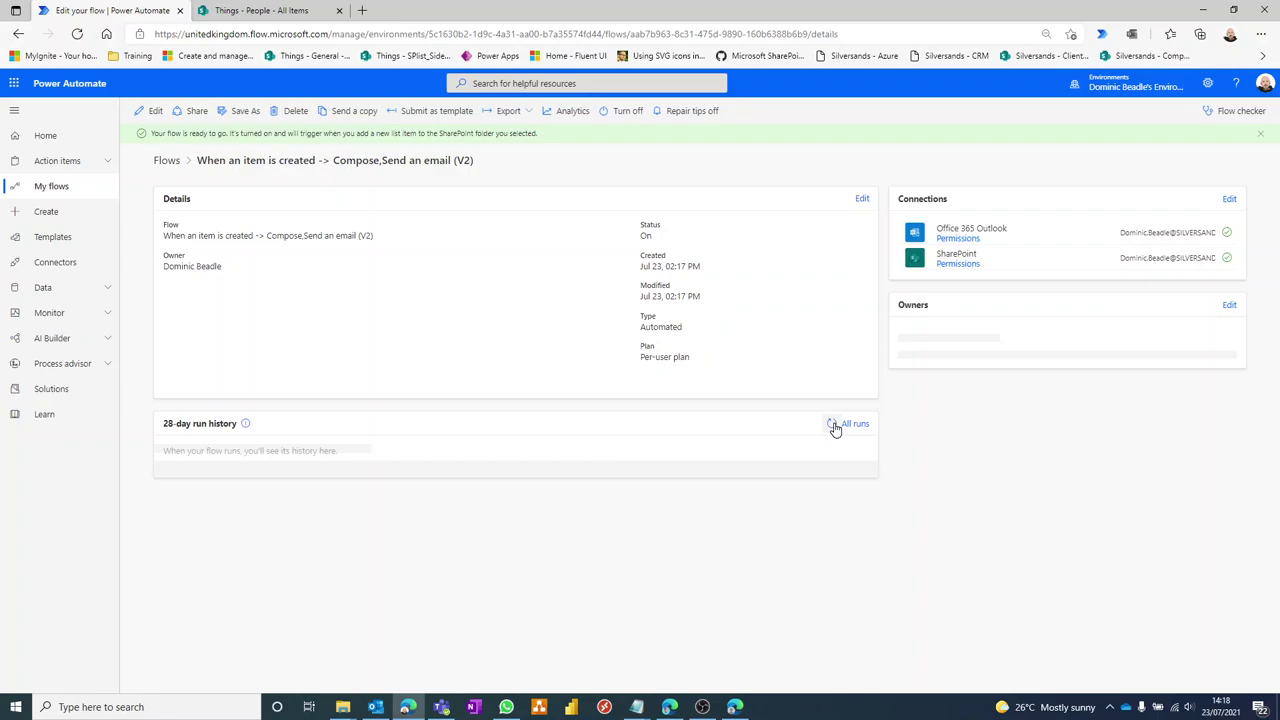
pyautogui.click(830, 426)
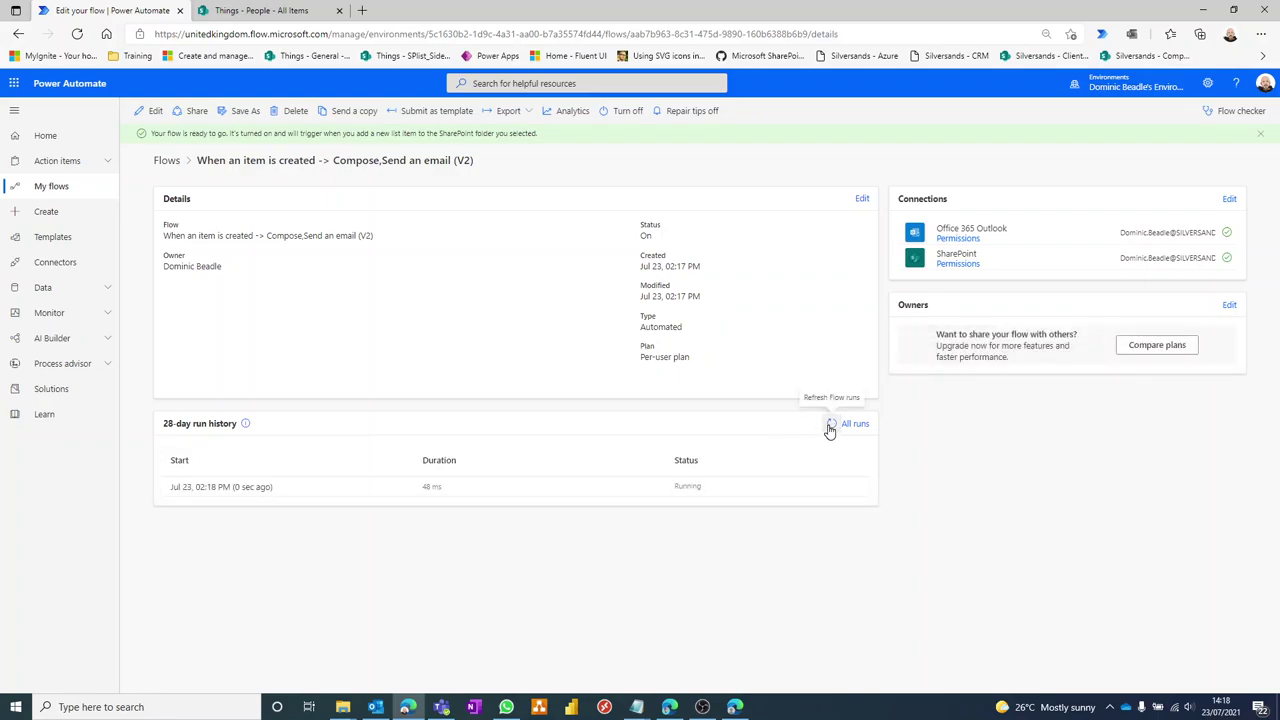
pyautogui.click(229, 488)
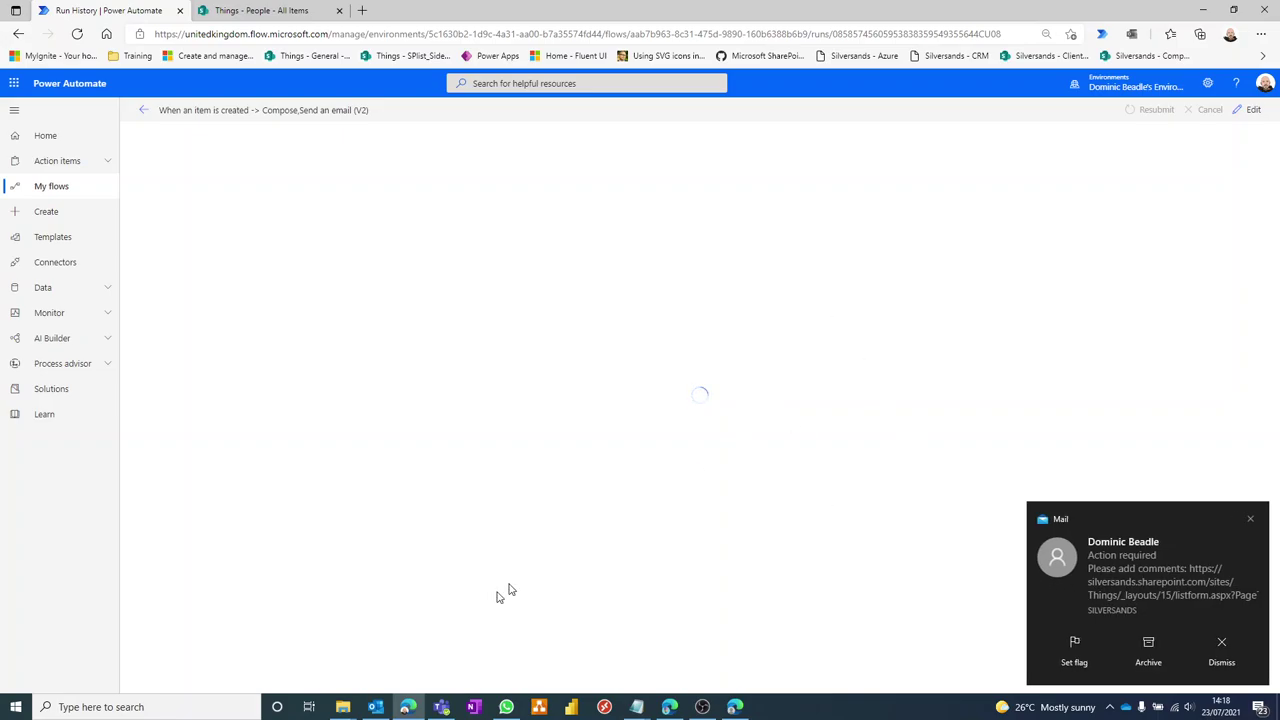
pyautogui.click(374, 708)
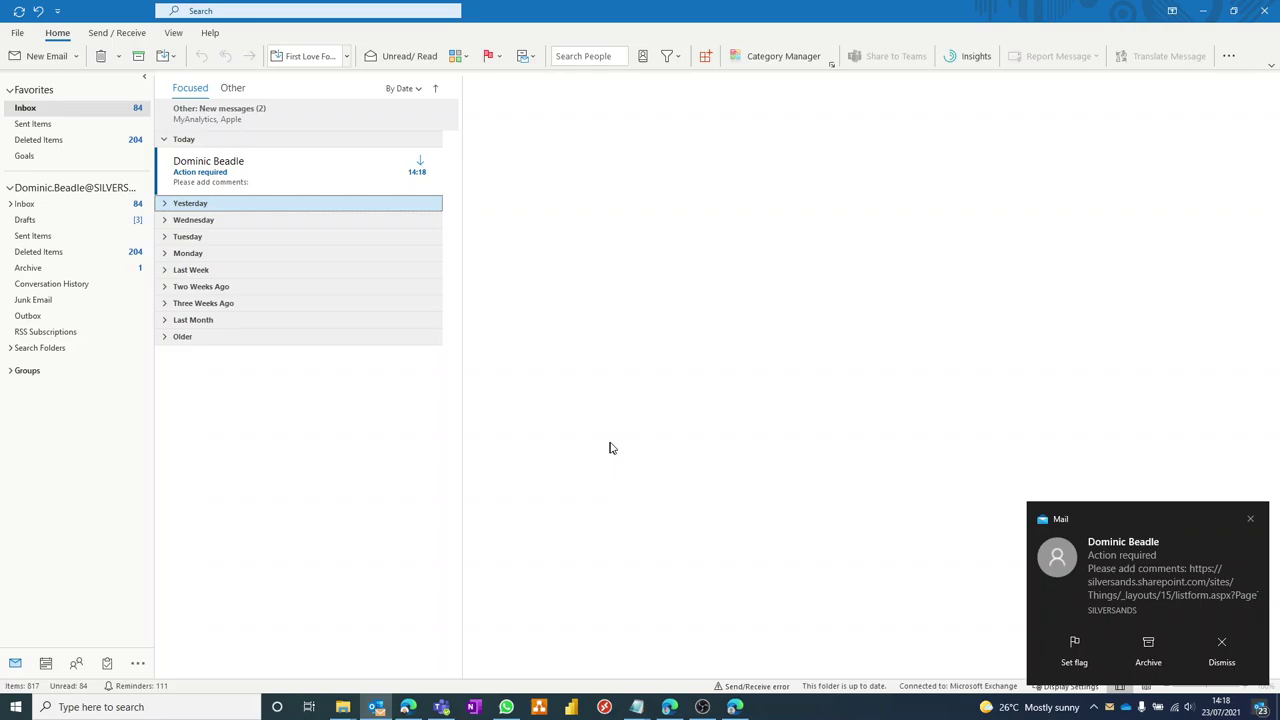
pyautogui.click(277, 169)
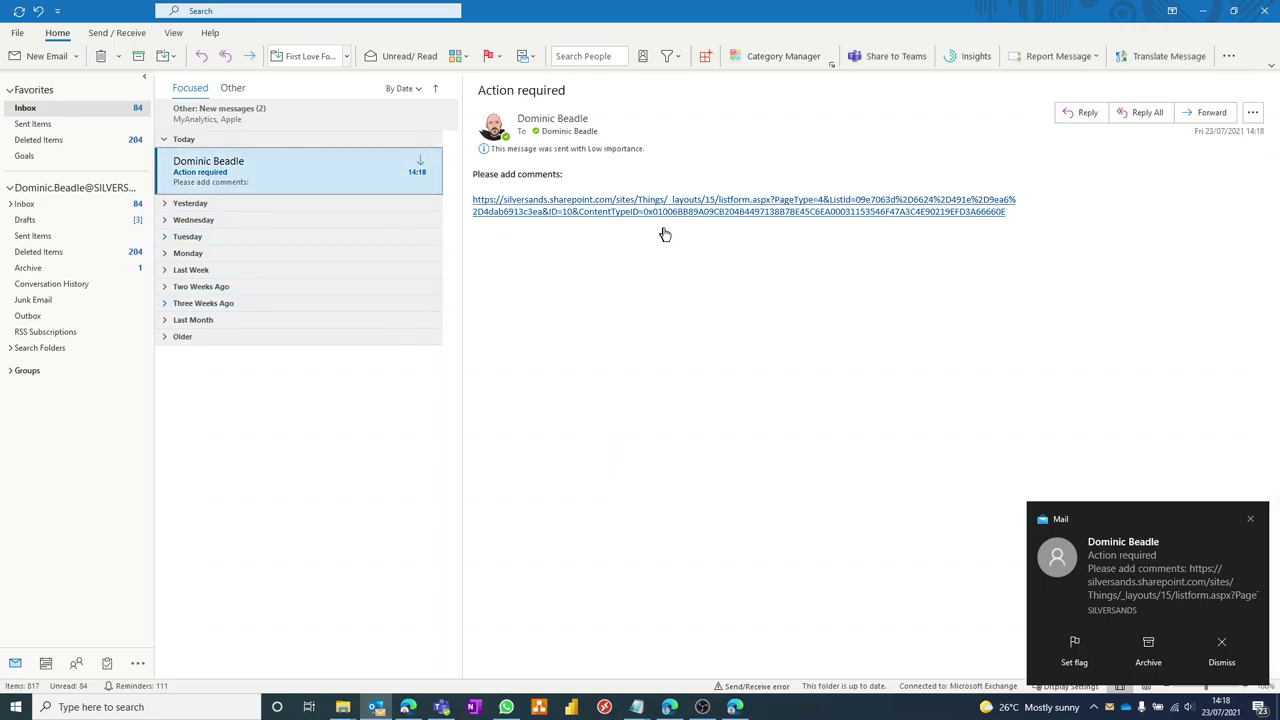
# Follow the email's link to the Test item, try Edit all and cancel, then return to the People list
pyautogui.click(726, 212)
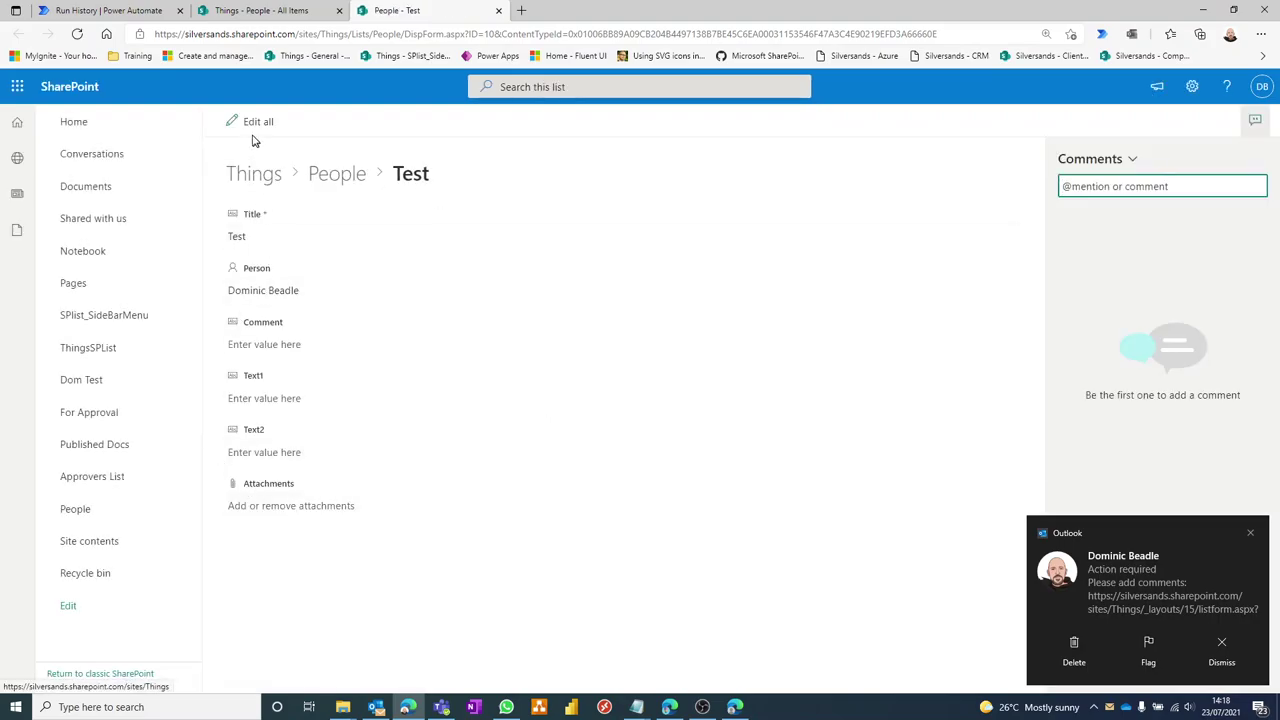
pyautogui.click(254, 122)
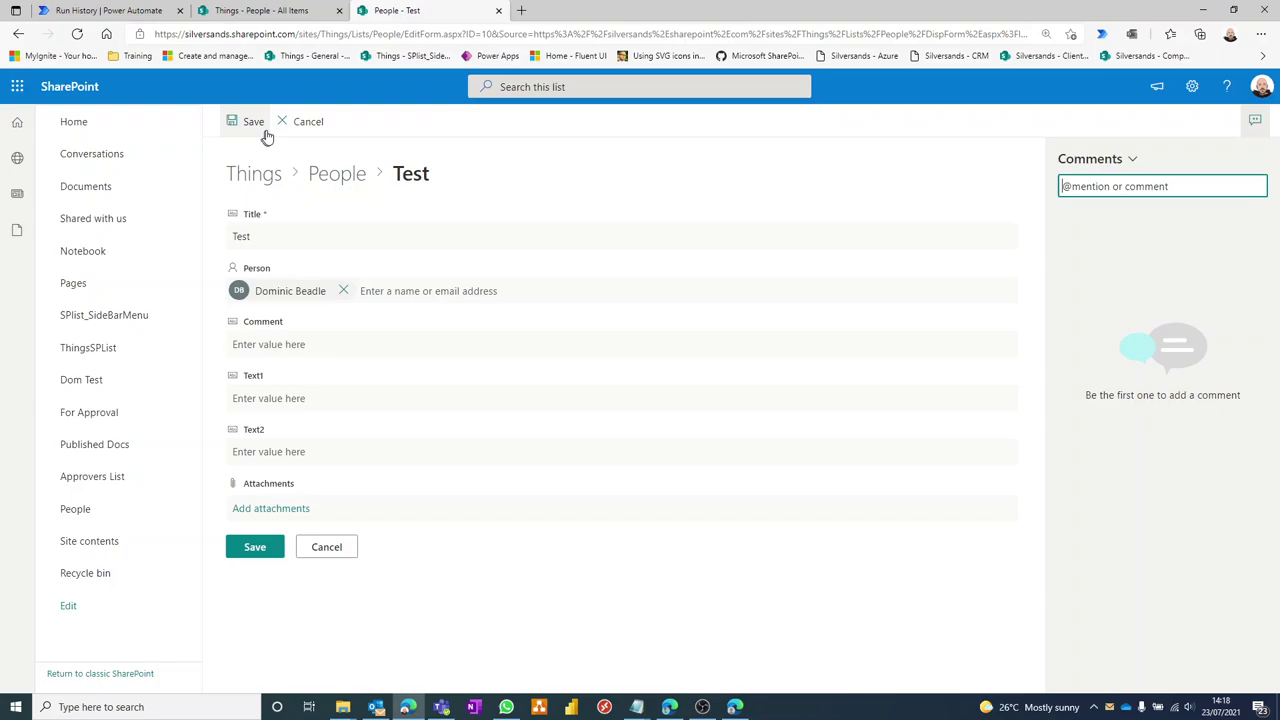
pyautogui.click(305, 125)
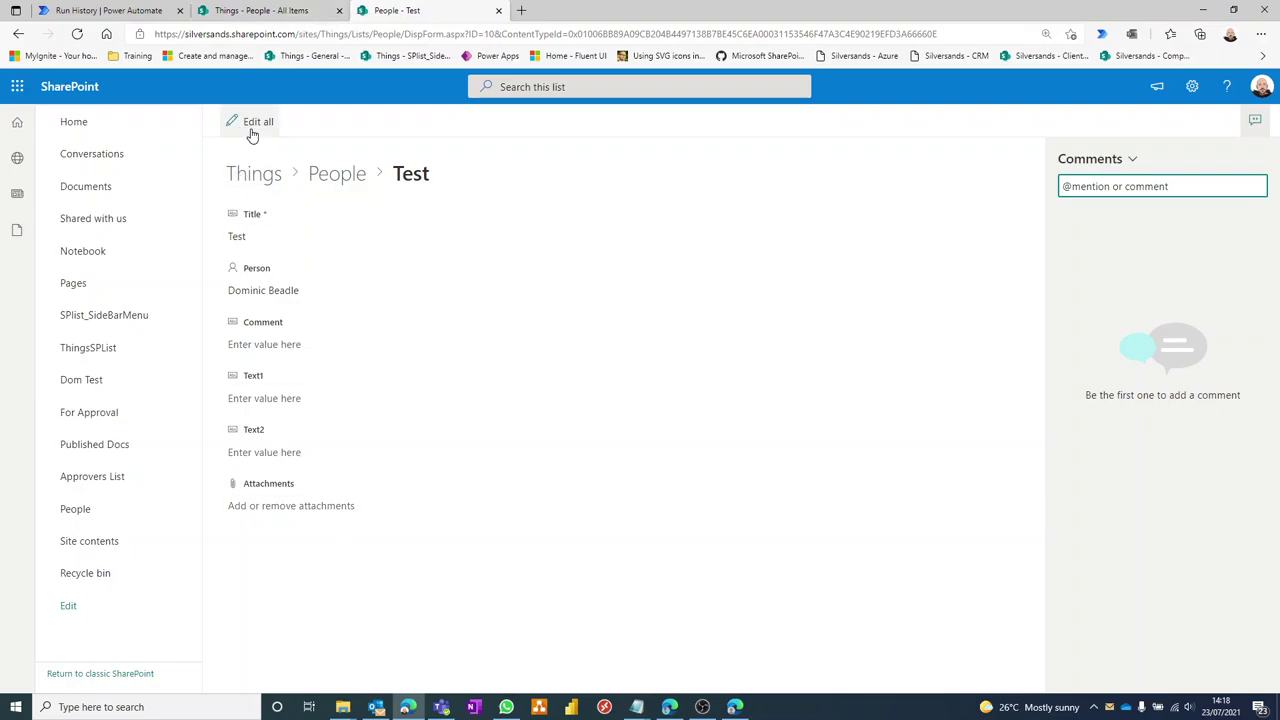
pyautogui.click(254, 12)
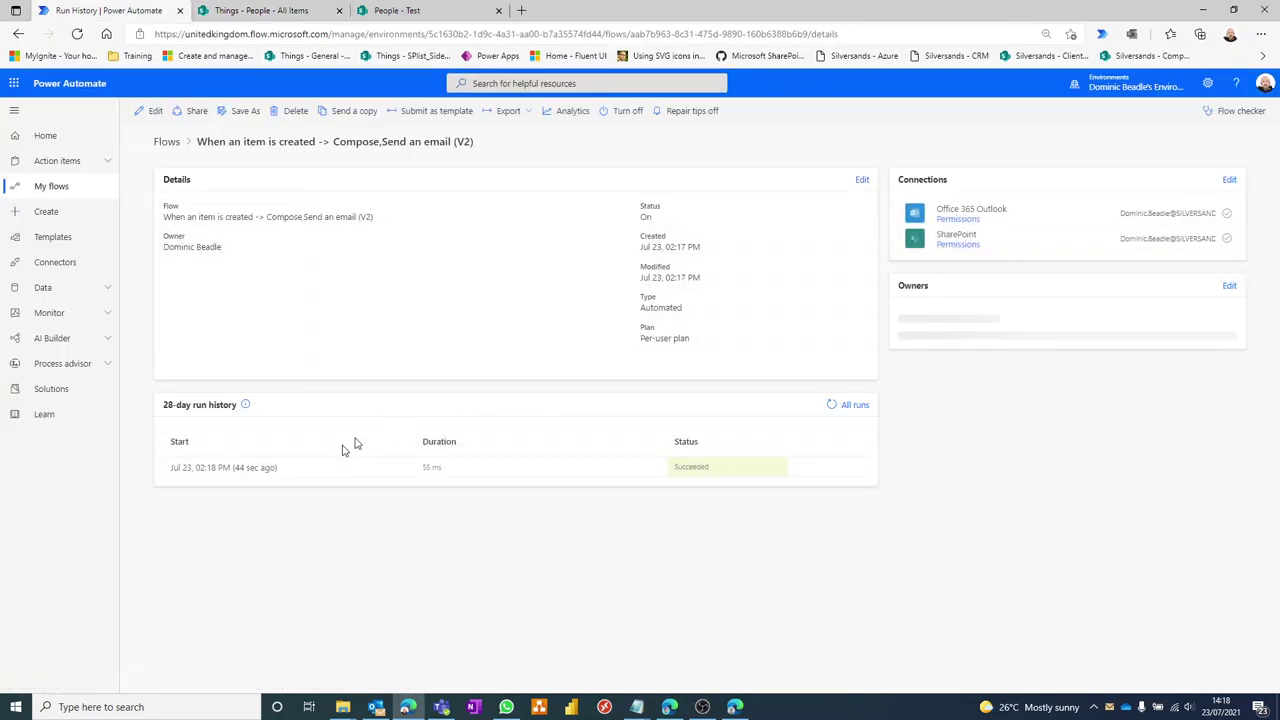
# Copy the full Link to item URL from the successful run's Compose inputs and switch to Notepad
pyautogui.click(252, 468)
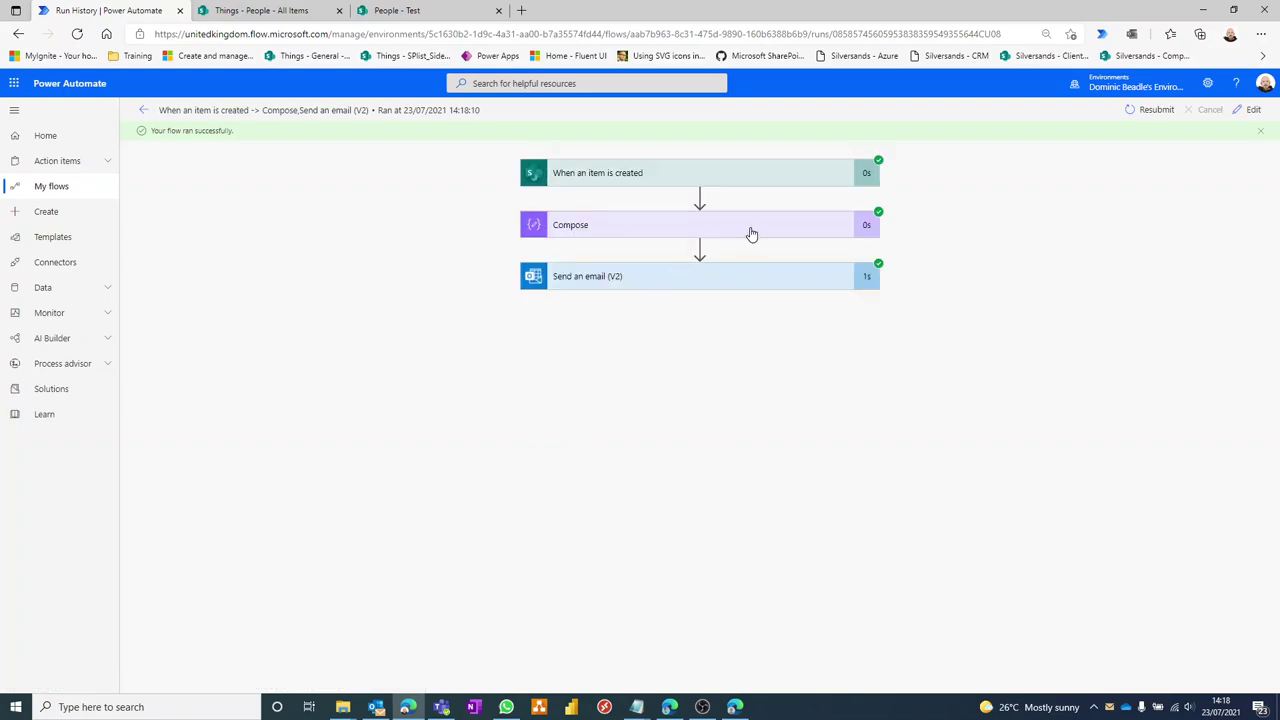
pyautogui.click(751, 233)
pyautogui.moveTo(603, 318); pyautogui.dragTo(632, 324)
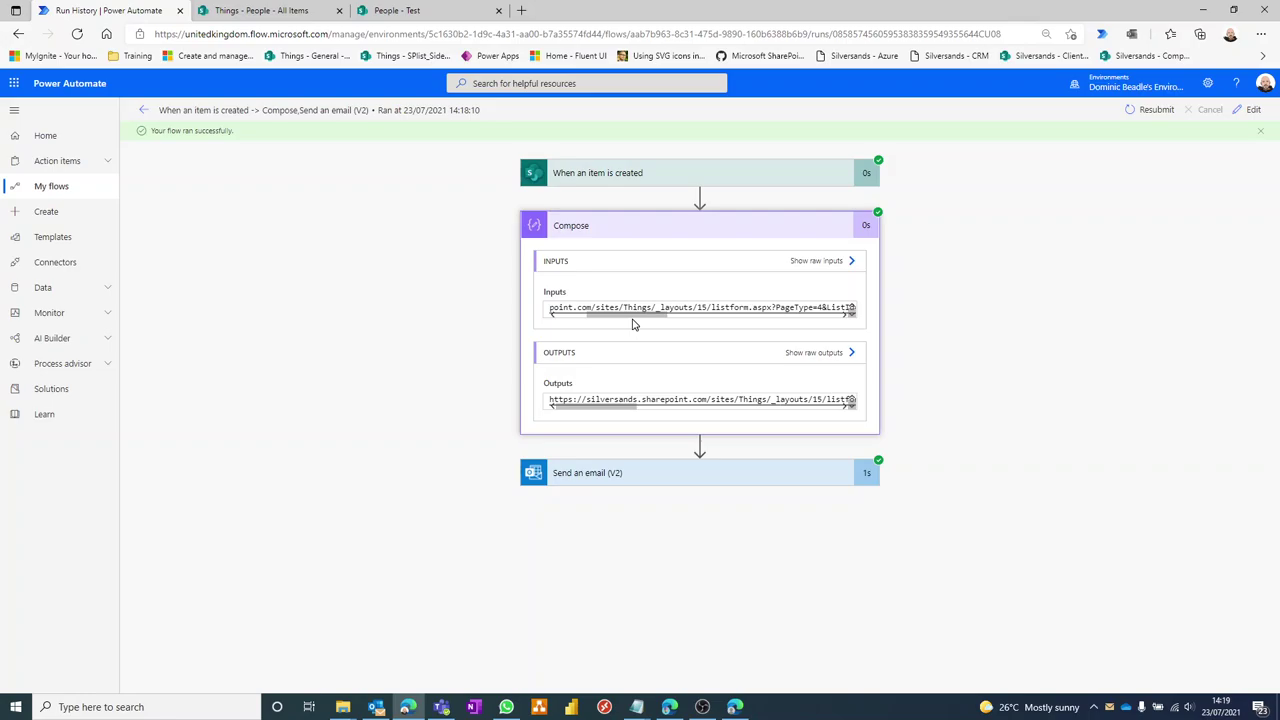
pyautogui.tripleClick(674, 307)
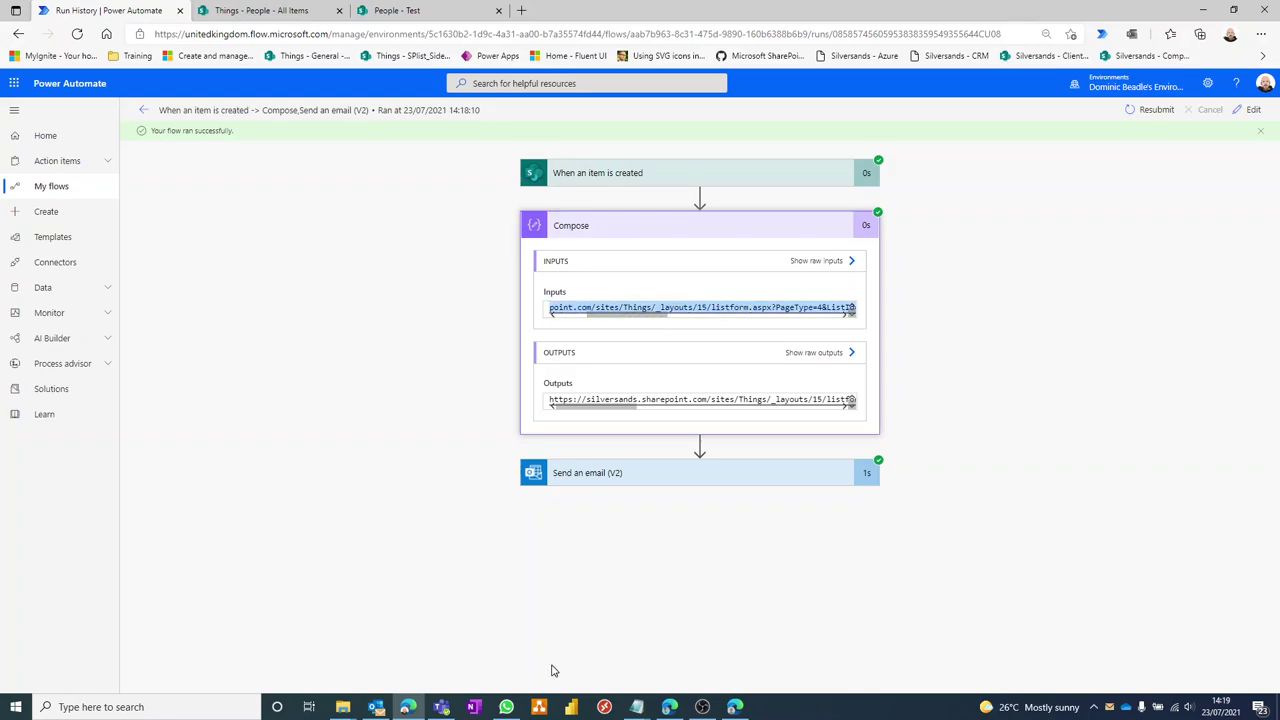
pyautogui.click(637, 707)
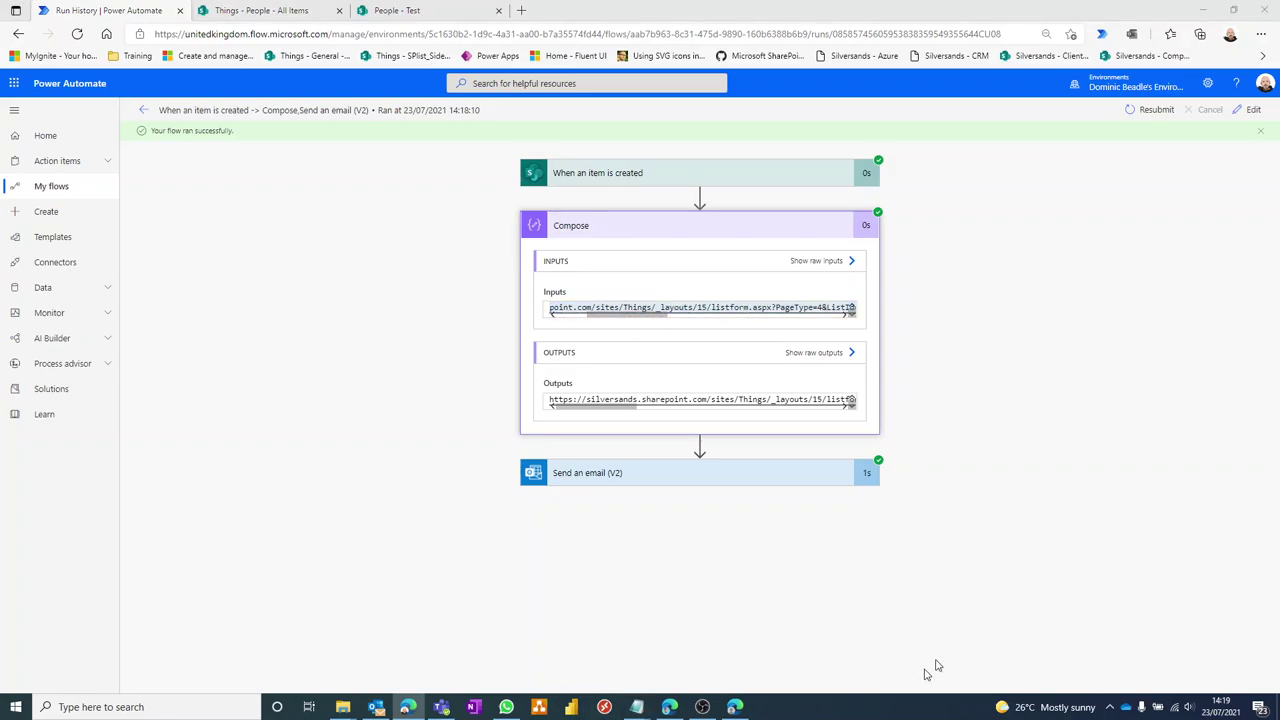
pyautogui.click(757, 645)
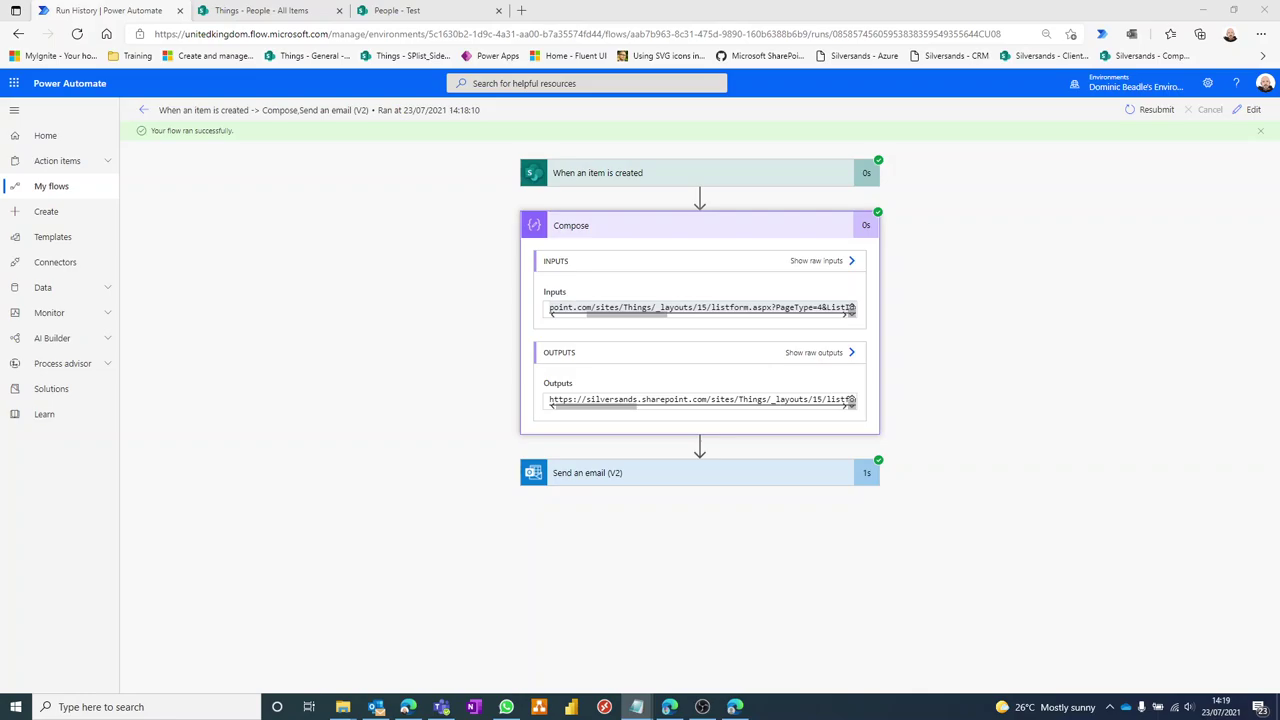
# Paste the item link into a widened Notepad and pick out its PageType=4 parameter
pyautogui.hotkey('ctrl', 'v')
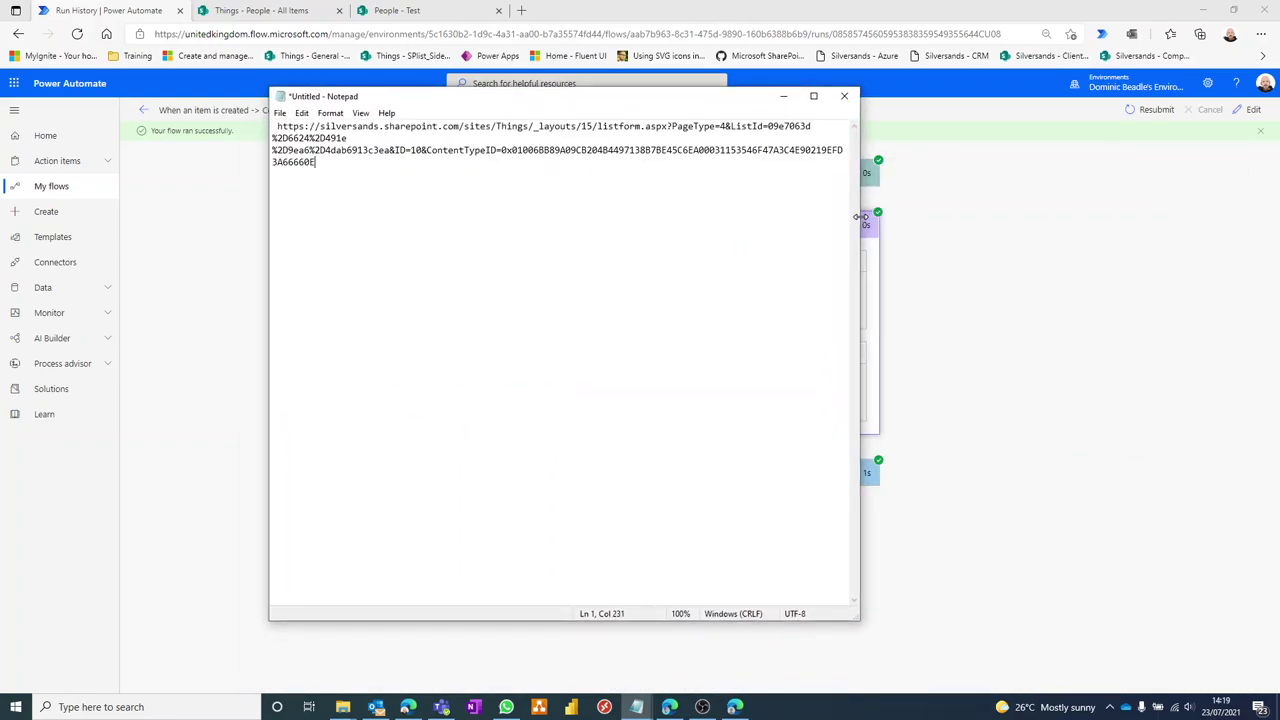
pyautogui.moveTo(860, 216); pyautogui.dragTo(1146, 216)
pyautogui.scroll(3, 691, 203)
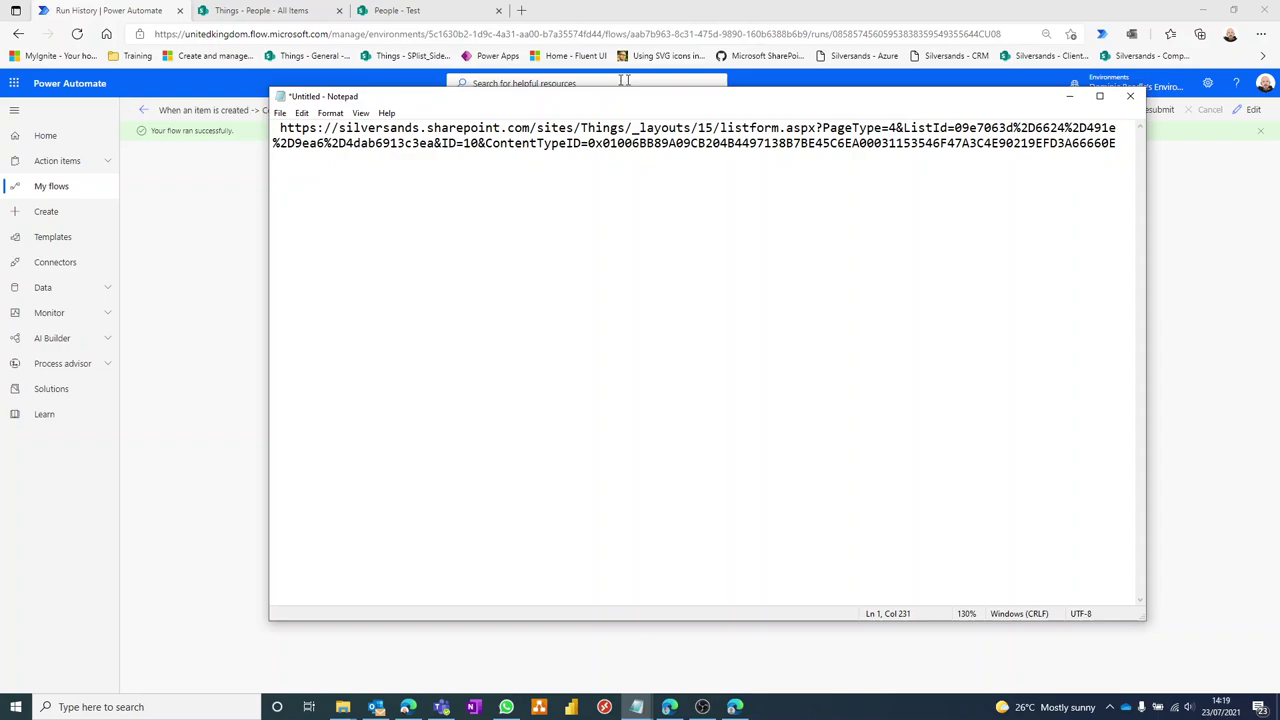
pyautogui.moveTo(605, 99); pyautogui.dragTo(562, 132)
pyautogui.moveTo(239, 162); pyautogui.dragTo(677, 161)
pyautogui.click(679, 161)
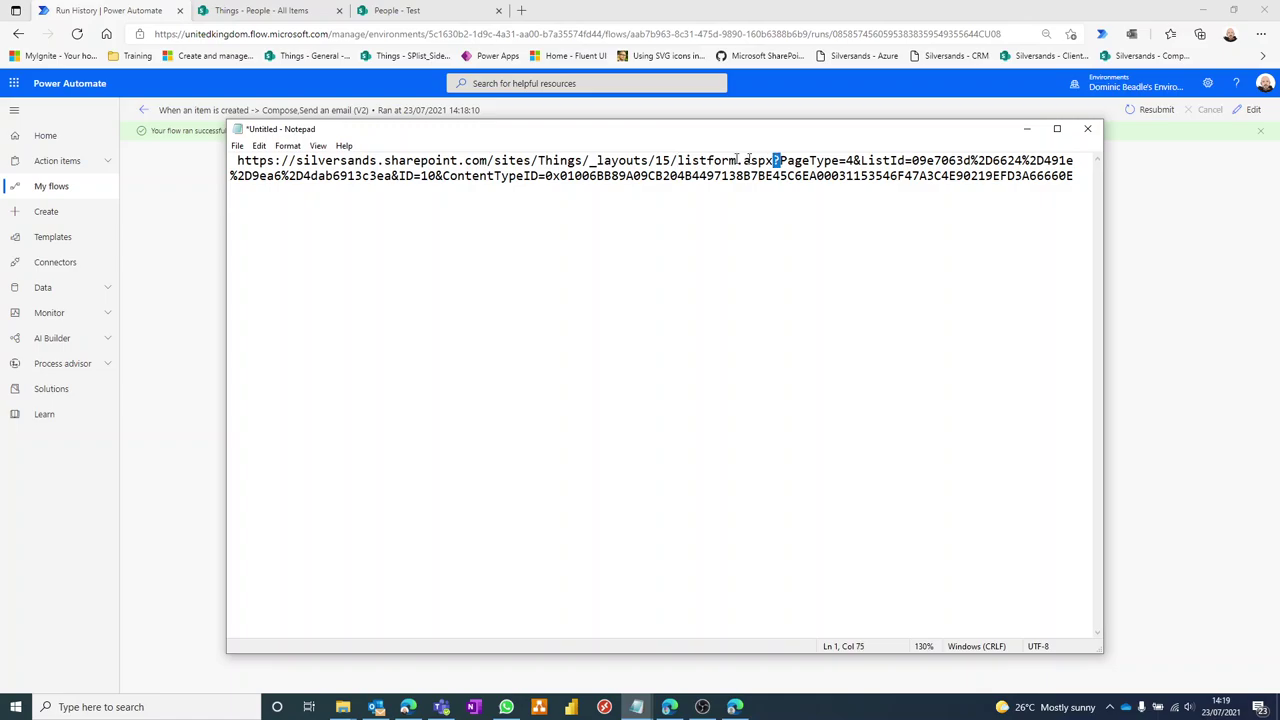
pyautogui.moveTo(777, 161); pyautogui.dragTo(1047, 176)
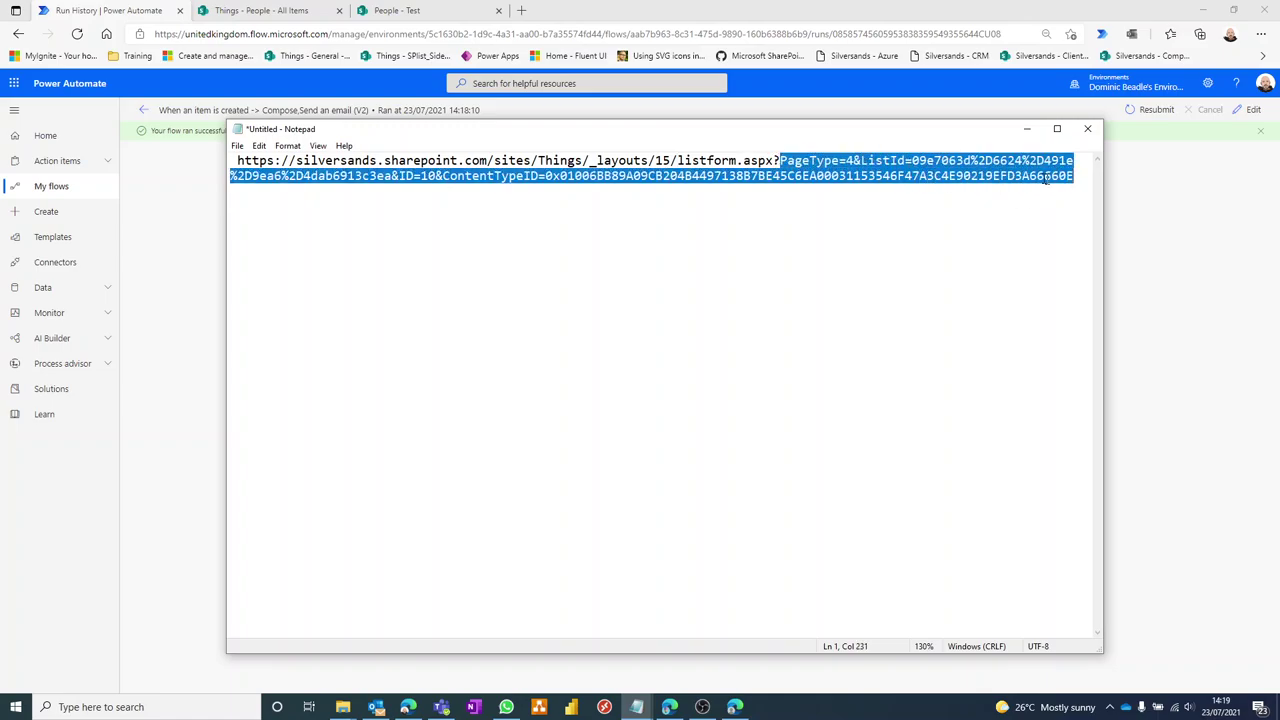
pyautogui.click(788, 161)
pyautogui.moveTo(781, 161); pyautogui.dragTo(847, 160)
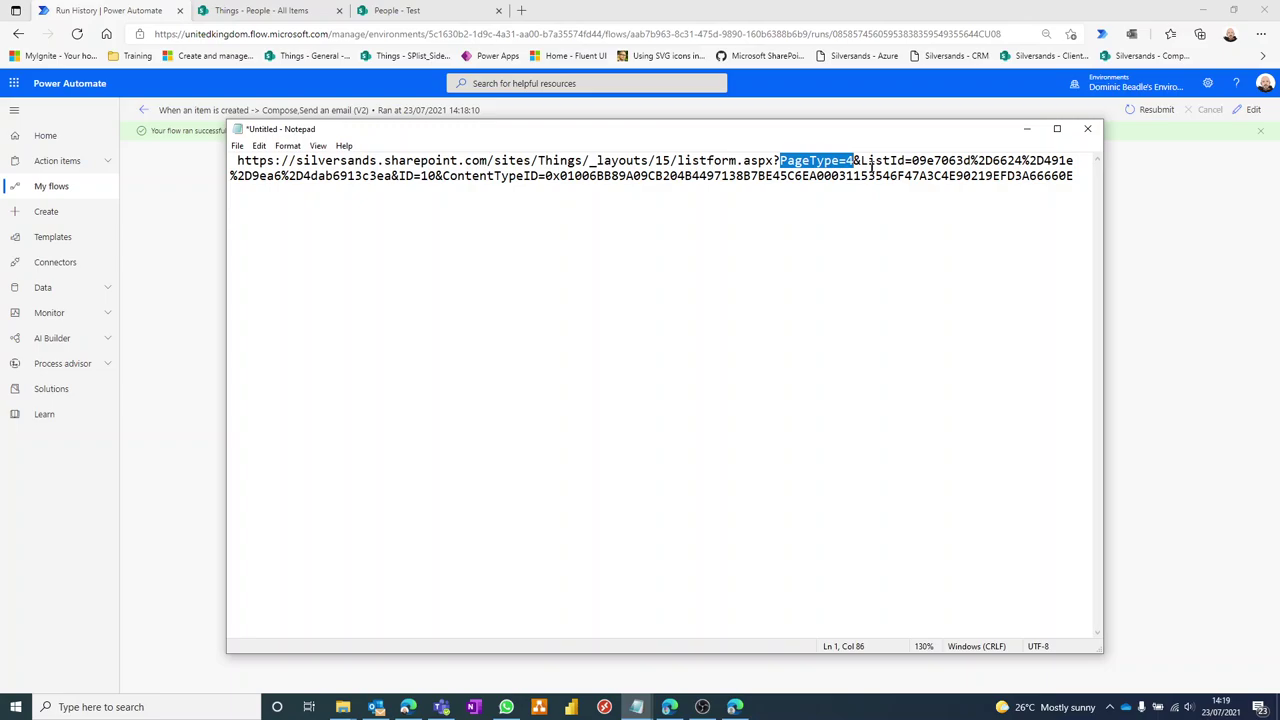
pyautogui.moveTo(866, 161); pyautogui.dragTo(421, 178)
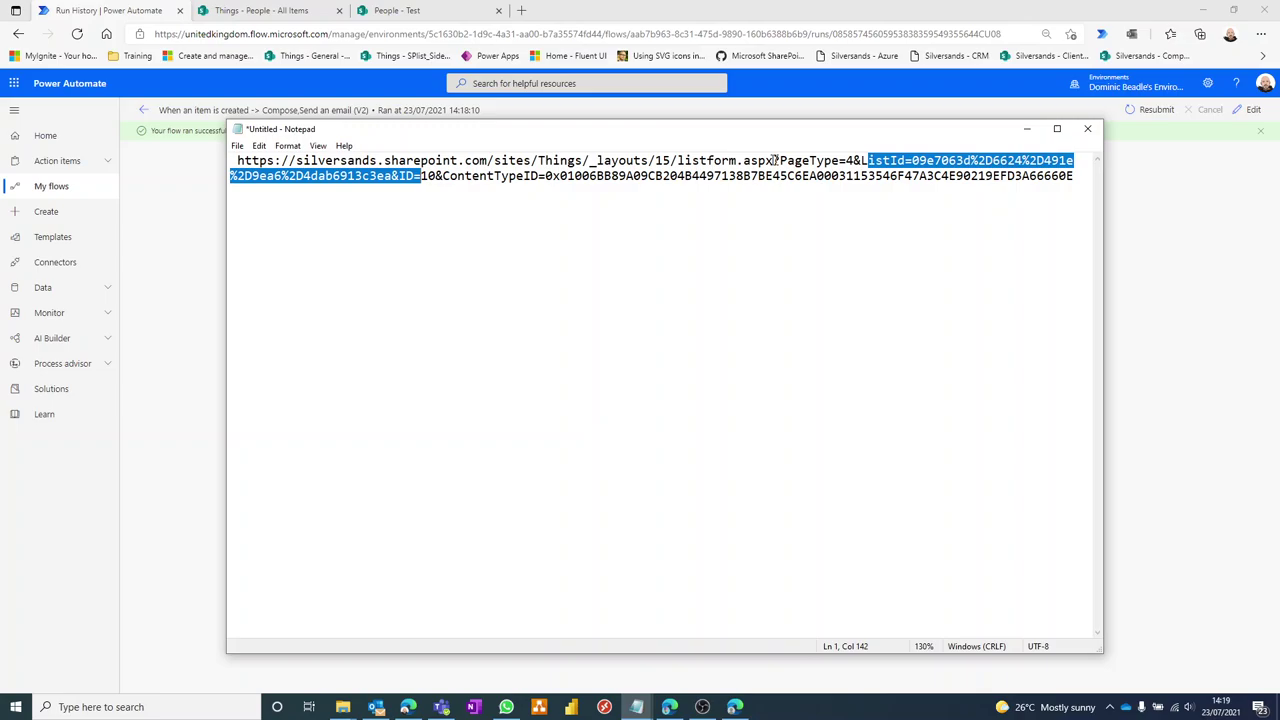
pyautogui.moveTo(781, 161); pyautogui.dragTo(838, 161)
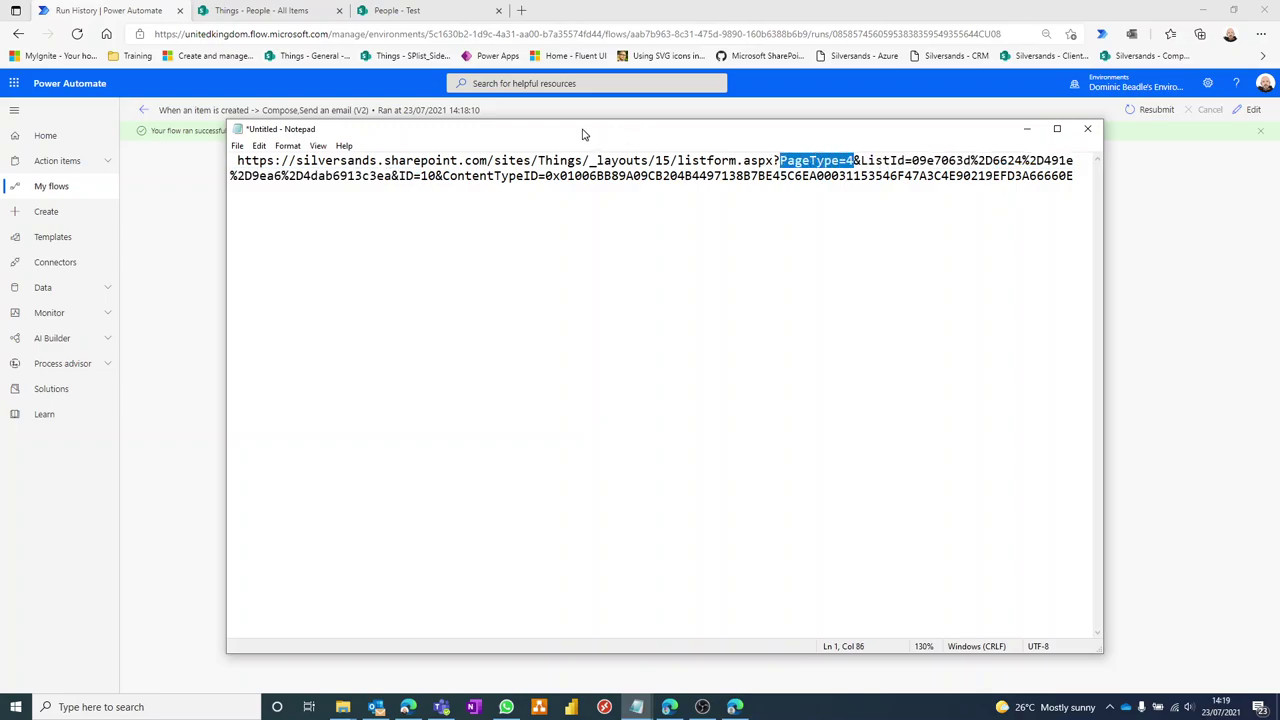
# Return to the Power Automate run view and open the flow for editing
pyautogui.moveTo(584, 134); pyautogui.dragTo(975, 168)
pyautogui.click(967, 185)
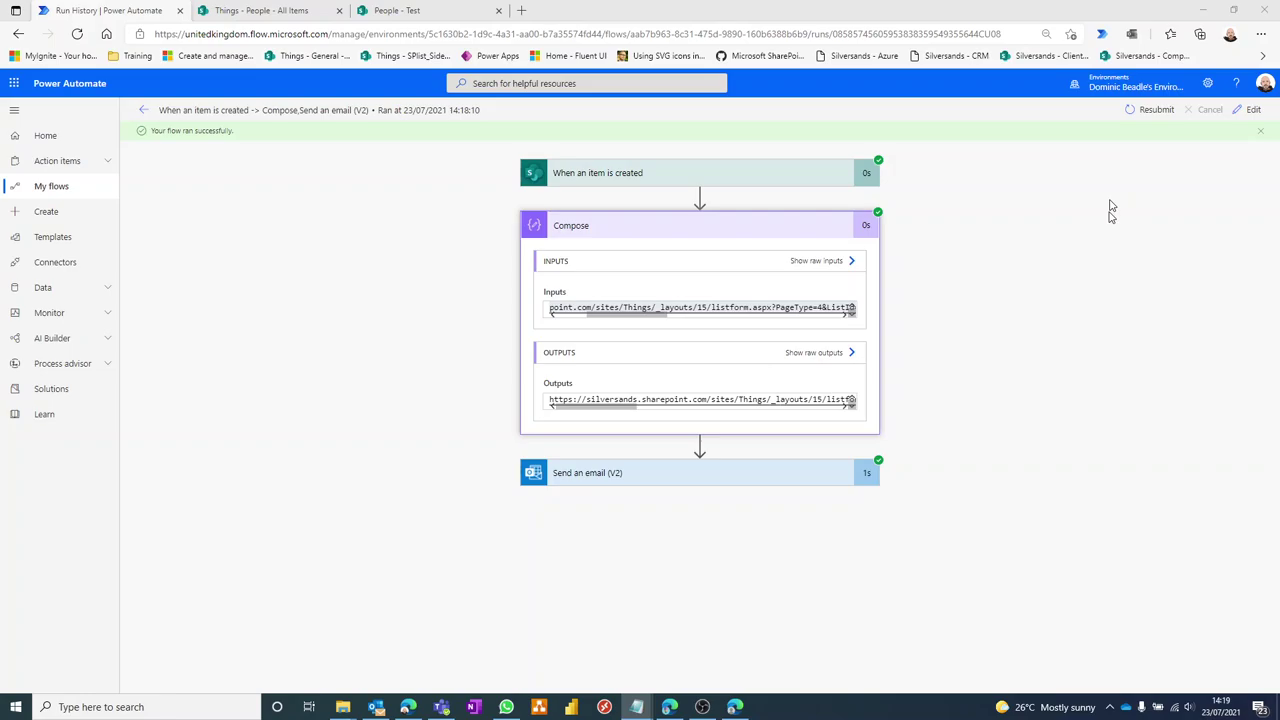
pyautogui.click(1253, 109)
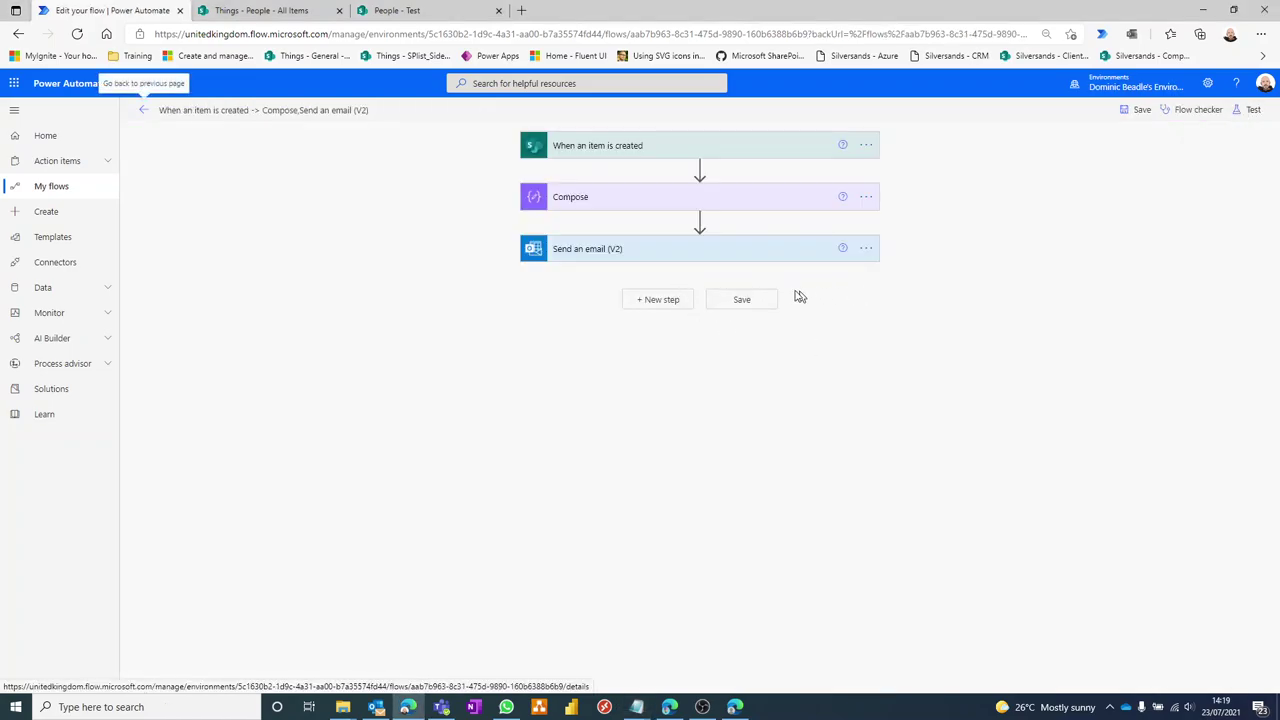
# Search 'sharepoint pagetype enumerations' in a new tab and highlight the EditForm value 6 entry
pyautogui.click(520, 10)
pyautogui.write('sharepoint')
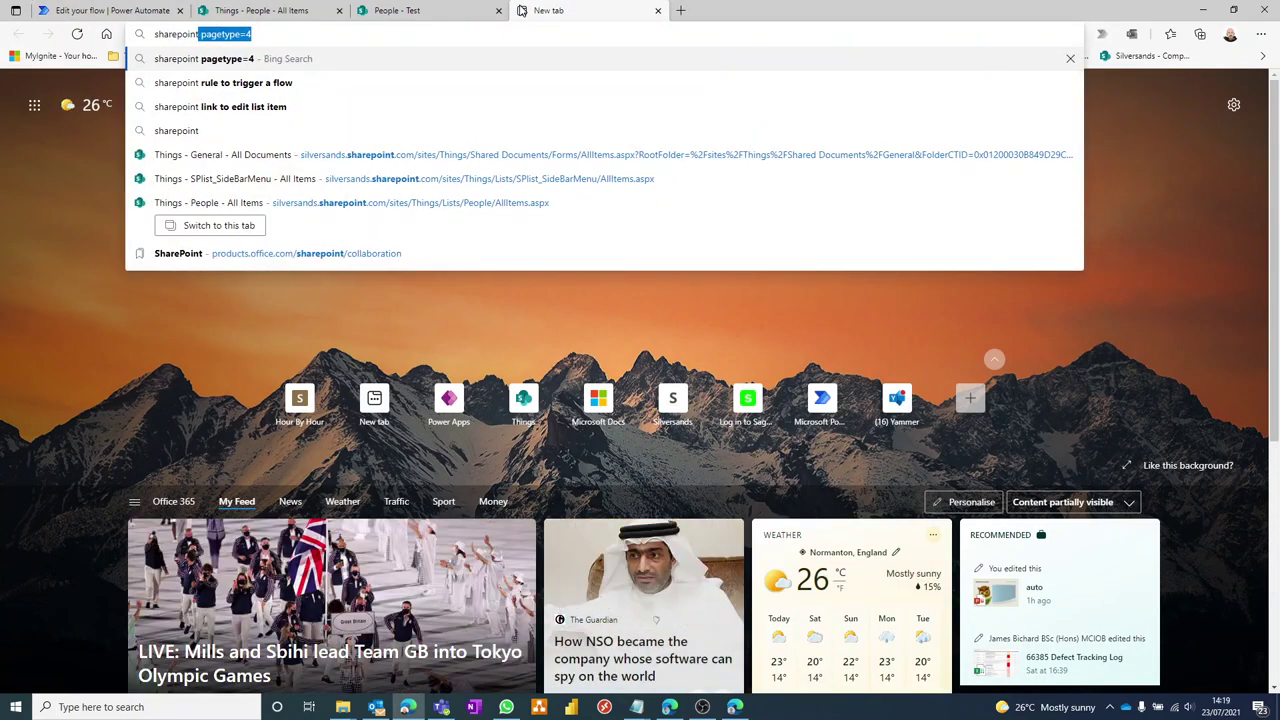
pyautogui.write(' pagetype enu')
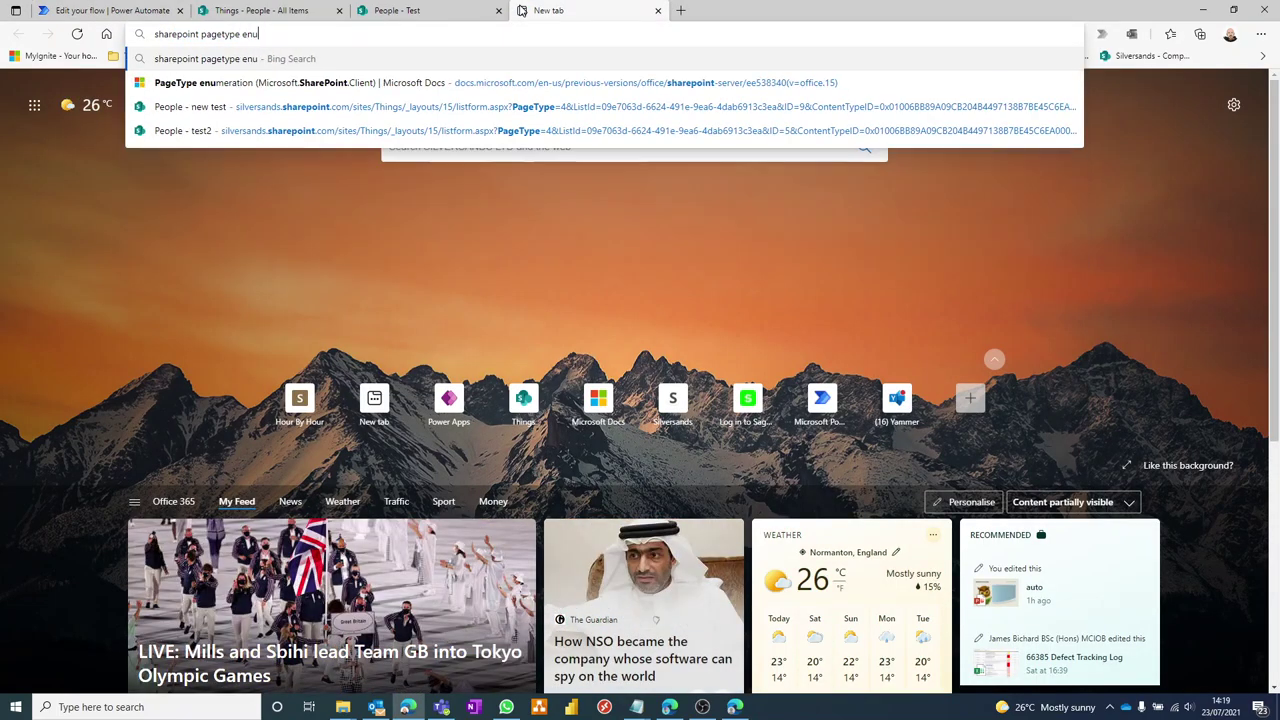
pyautogui.write('me')
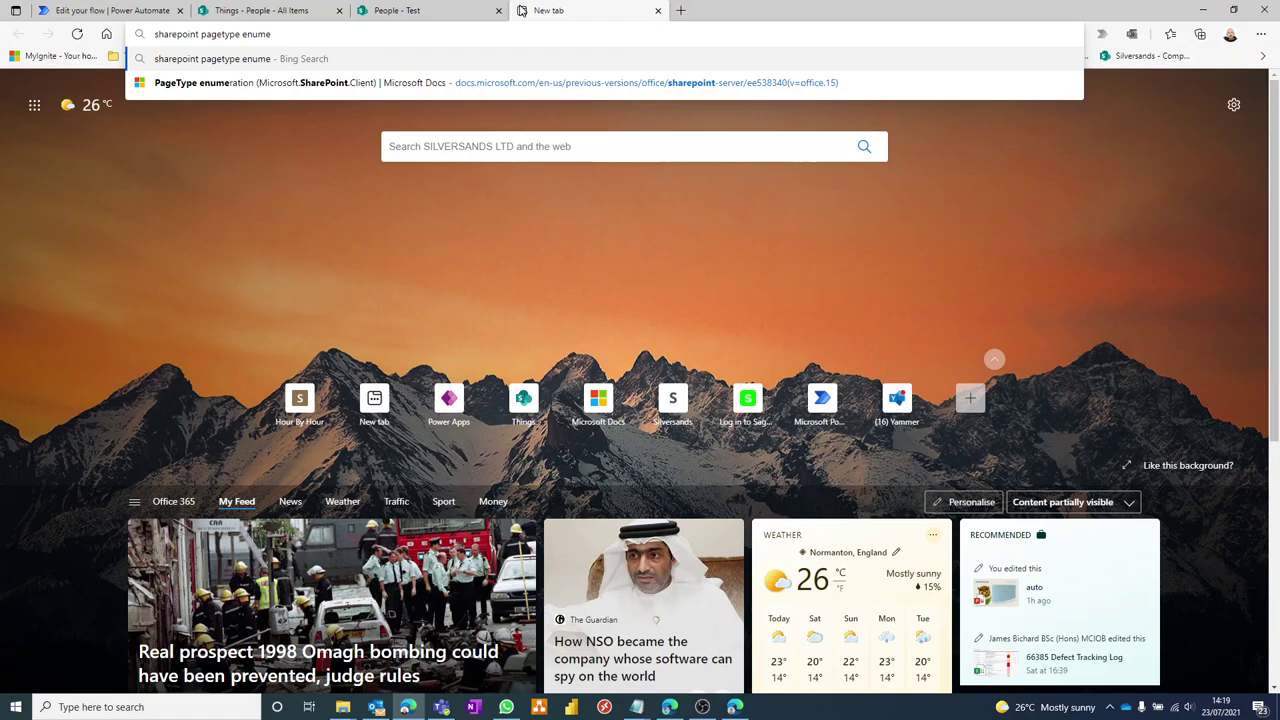
pyautogui.write('rations')
pyautogui.press('Return')
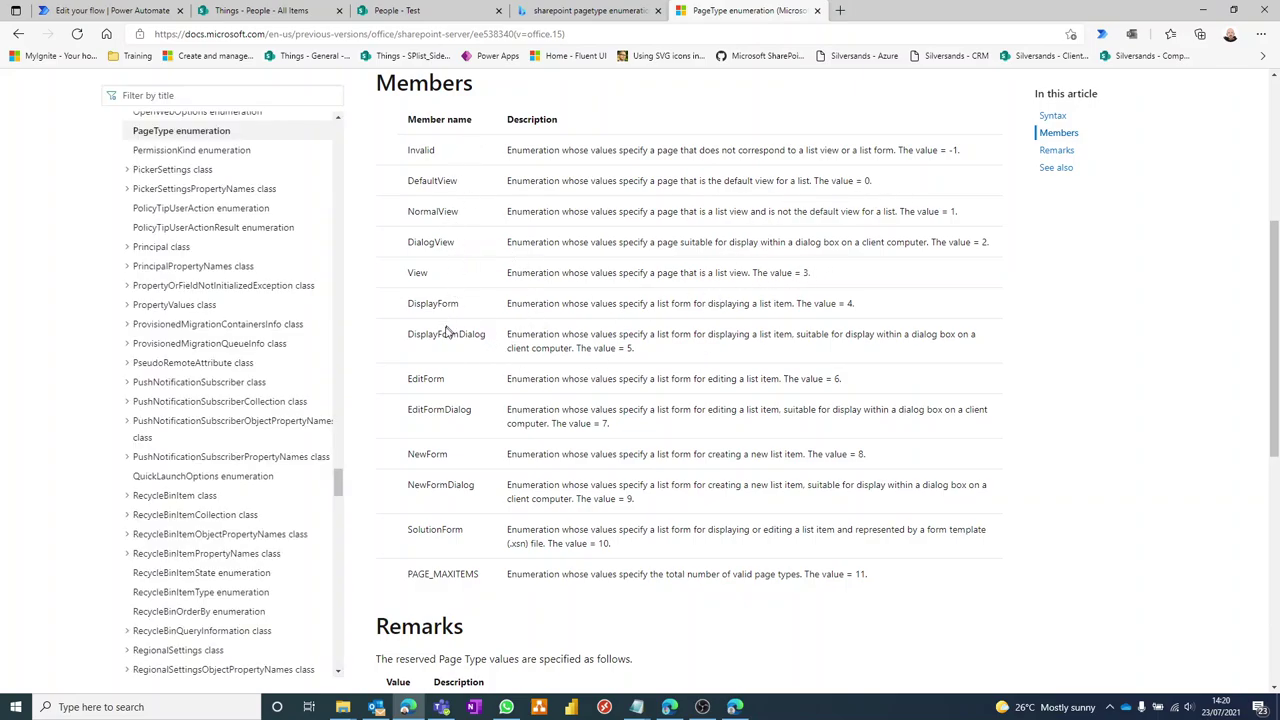
pyautogui.scroll(-2, 460, 452)
pyautogui.scroll(2, 487, 448)
pyautogui.moveTo(409, 379); pyautogui.dragTo(856, 390)
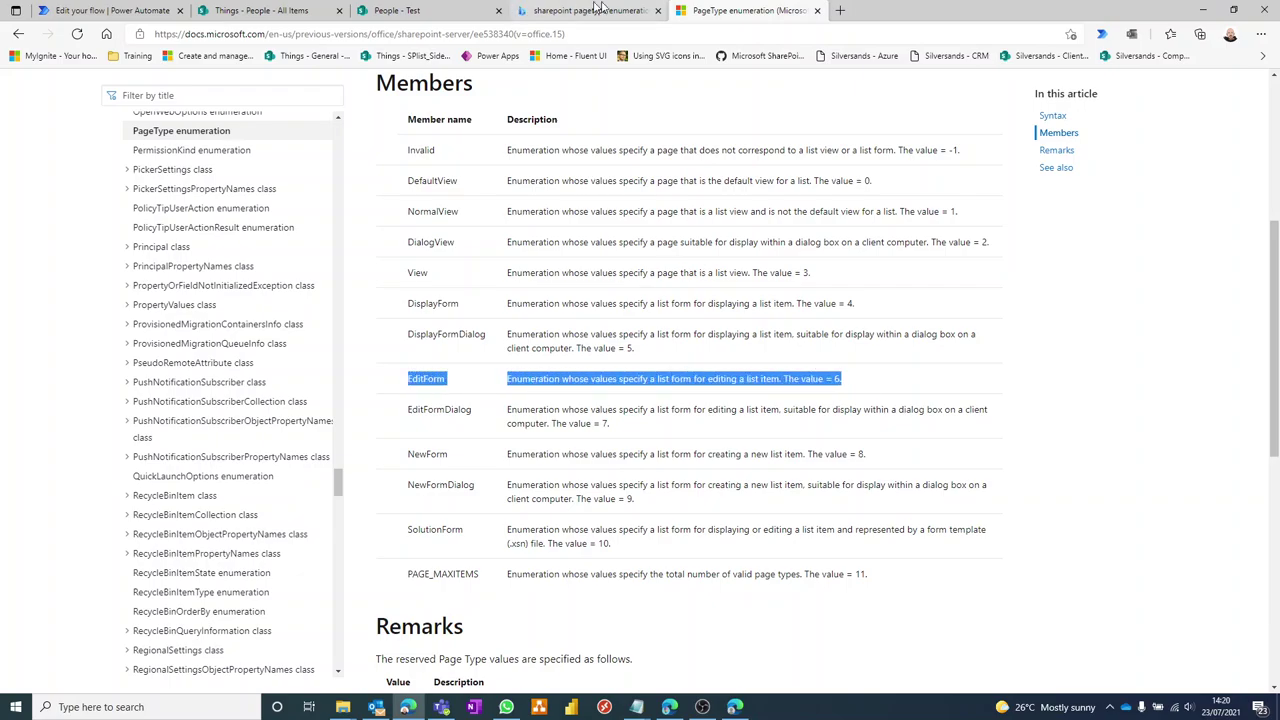
# Remove the Link to item token from the Compose inputs, leaving the field empty for an expression
pyautogui.click(112, 12)
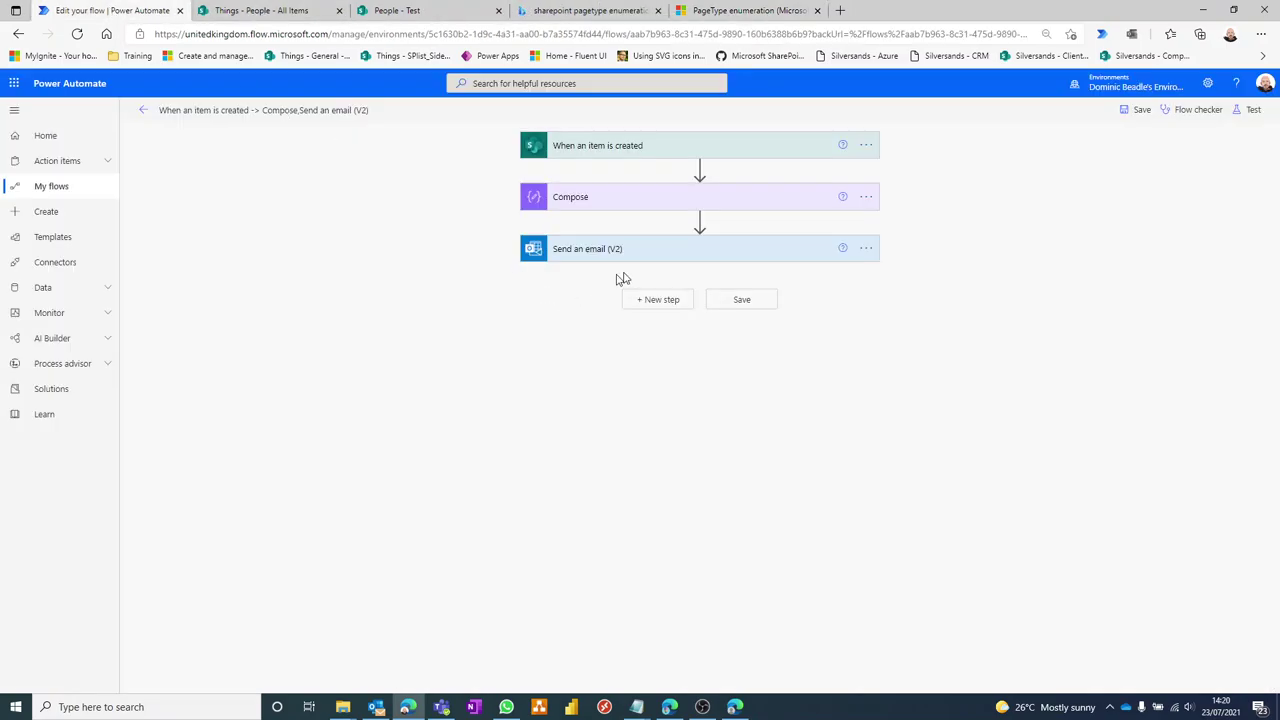
pyautogui.click(713, 204)
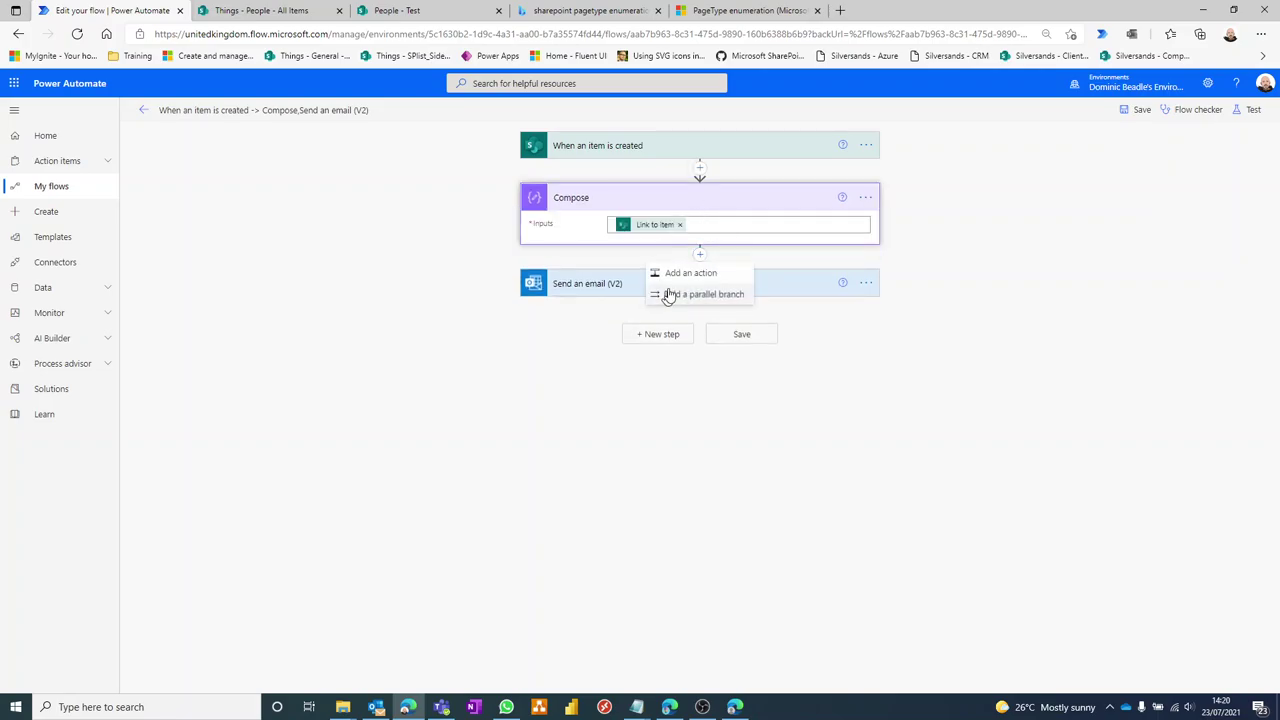
pyautogui.click(695, 258)
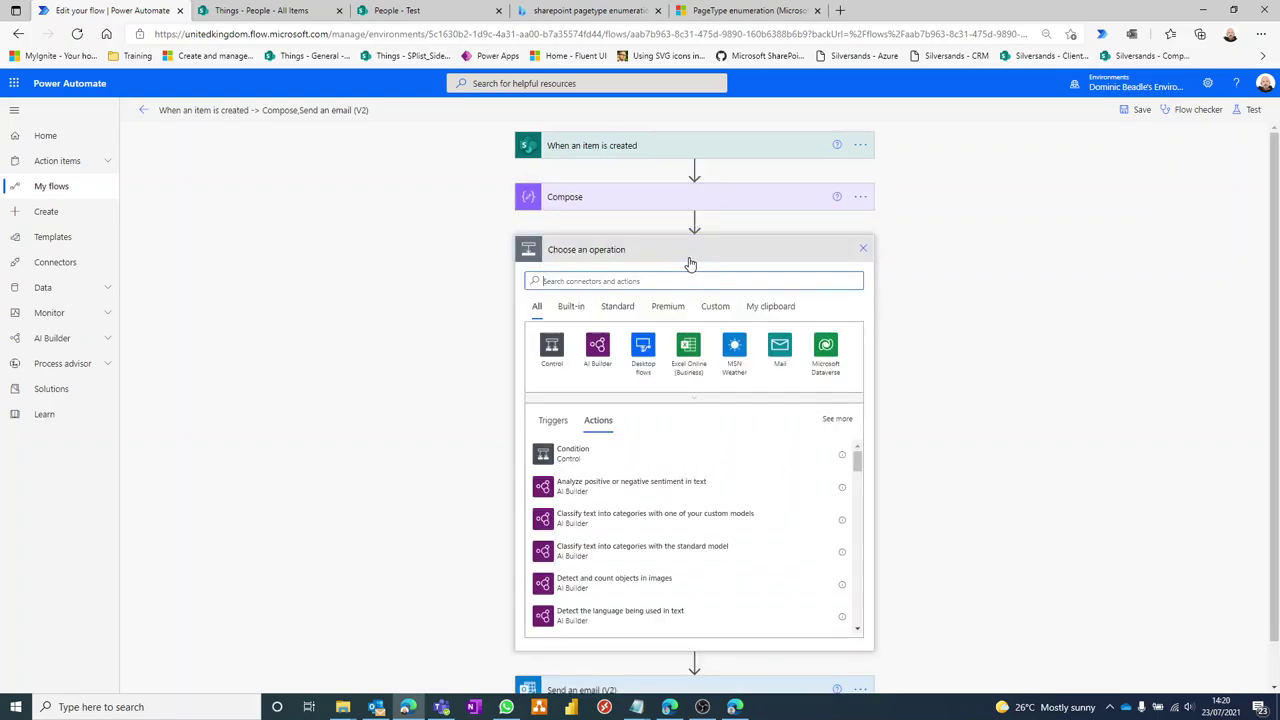
pyautogui.click(863, 248)
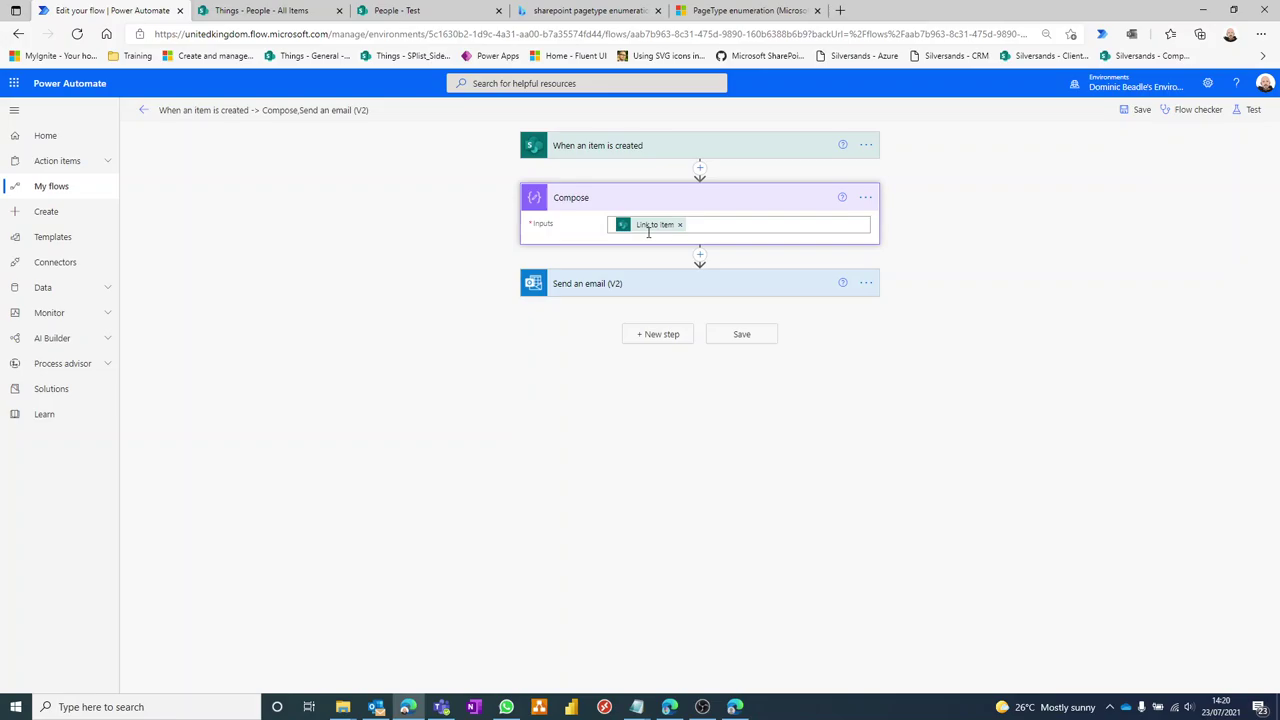
pyautogui.click(680, 224)
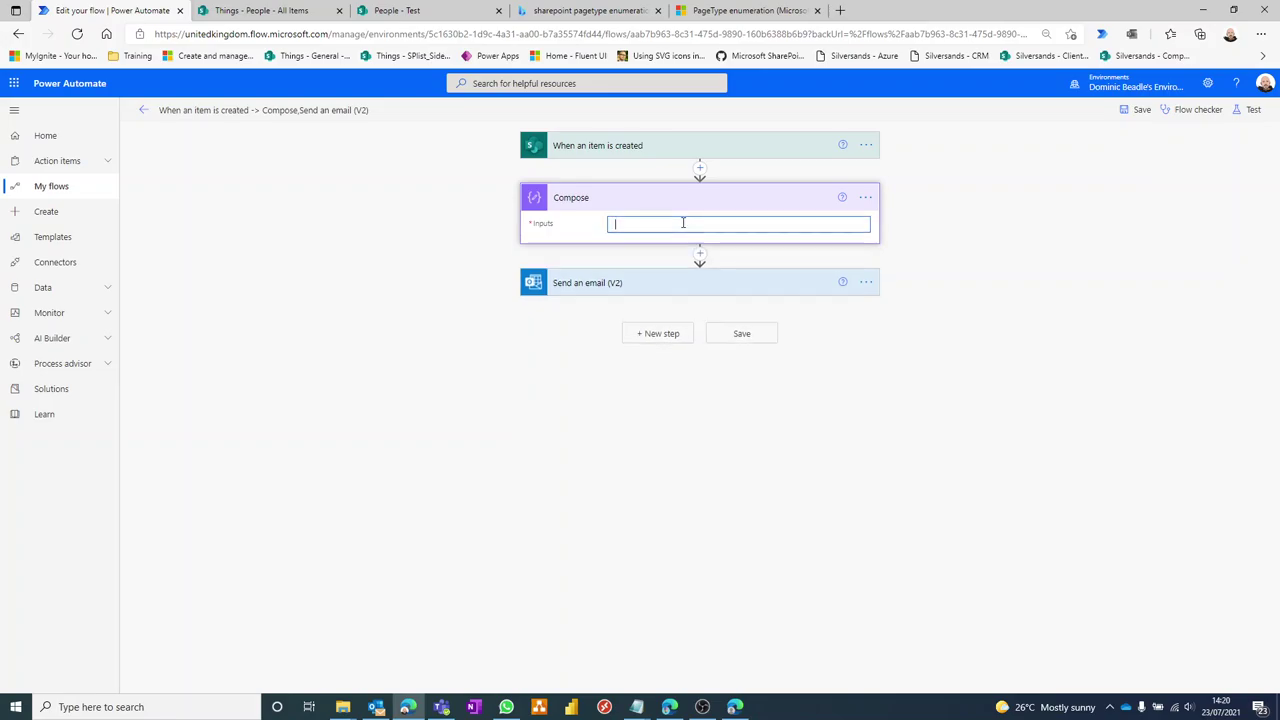
pyautogui.click(663, 224)
# Start a replace() expression in Compose with the item's Link to item field as its first argument
pyautogui.click(1003, 287)
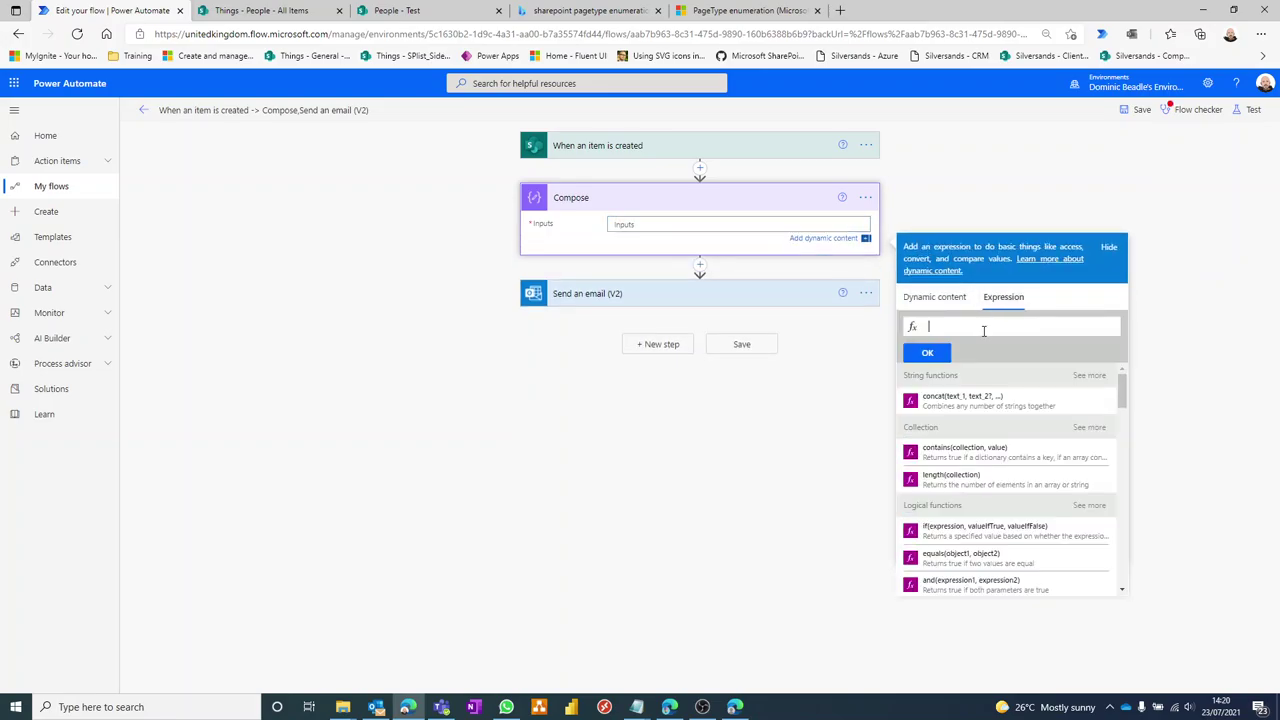
pyautogui.write('replace')
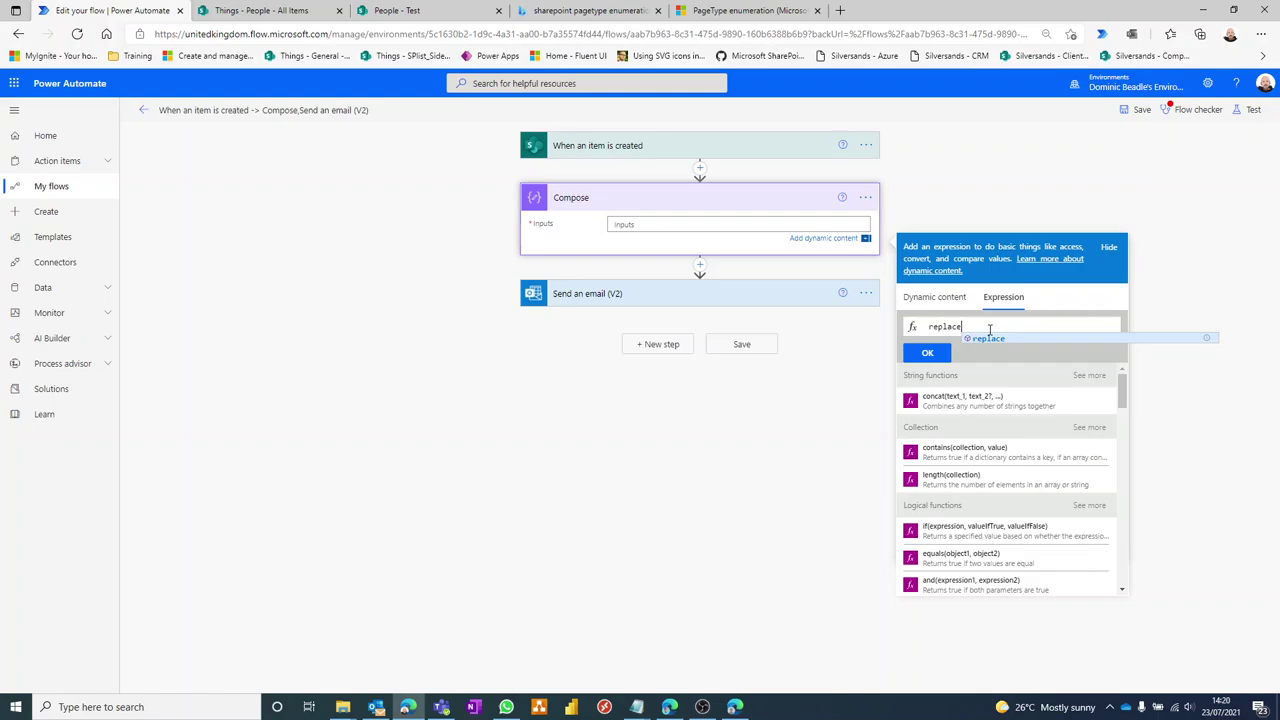
pyautogui.write('(')
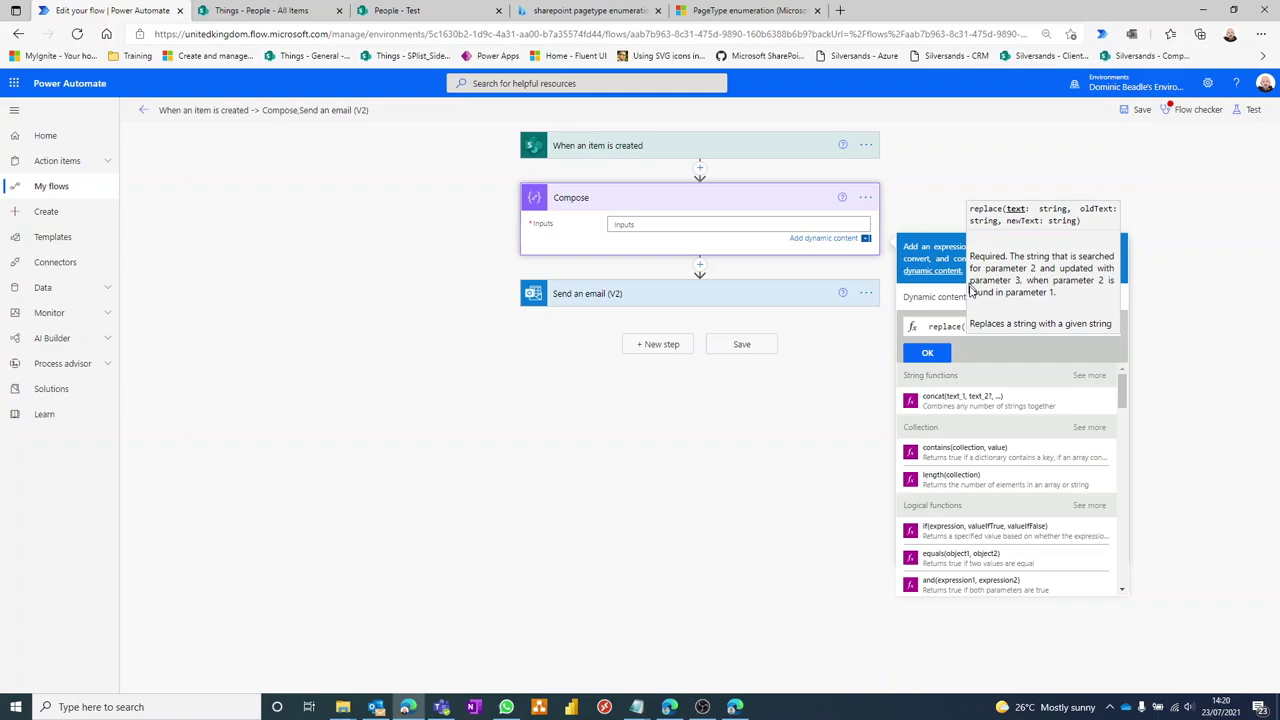
pyautogui.click(940, 295)
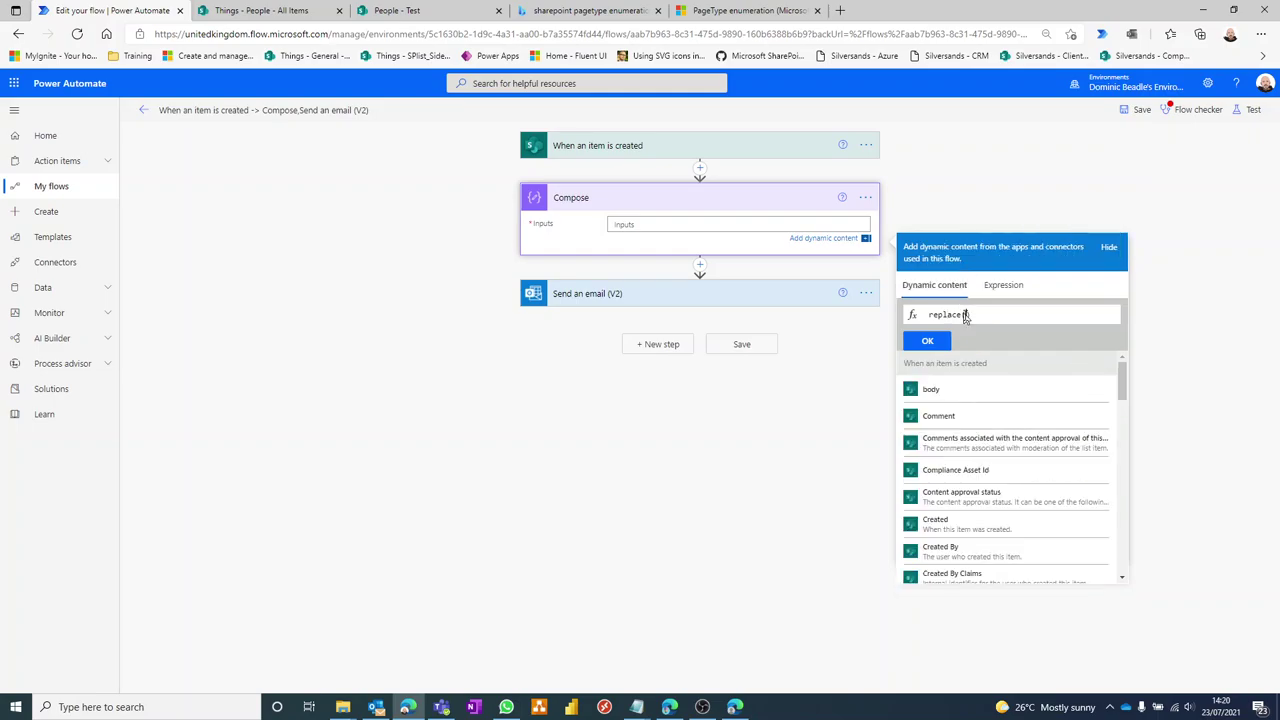
pyautogui.scroll(-10, 1010, 433)
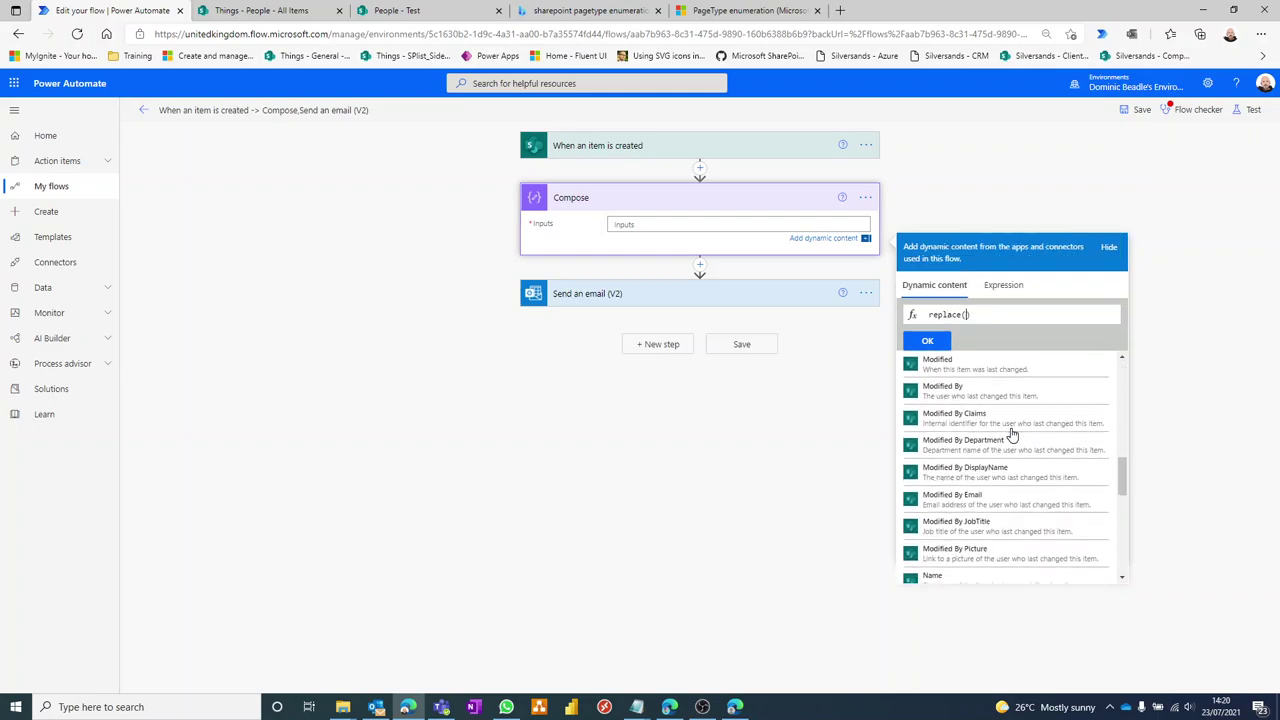
pyautogui.scroll(-8, 1012, 433)
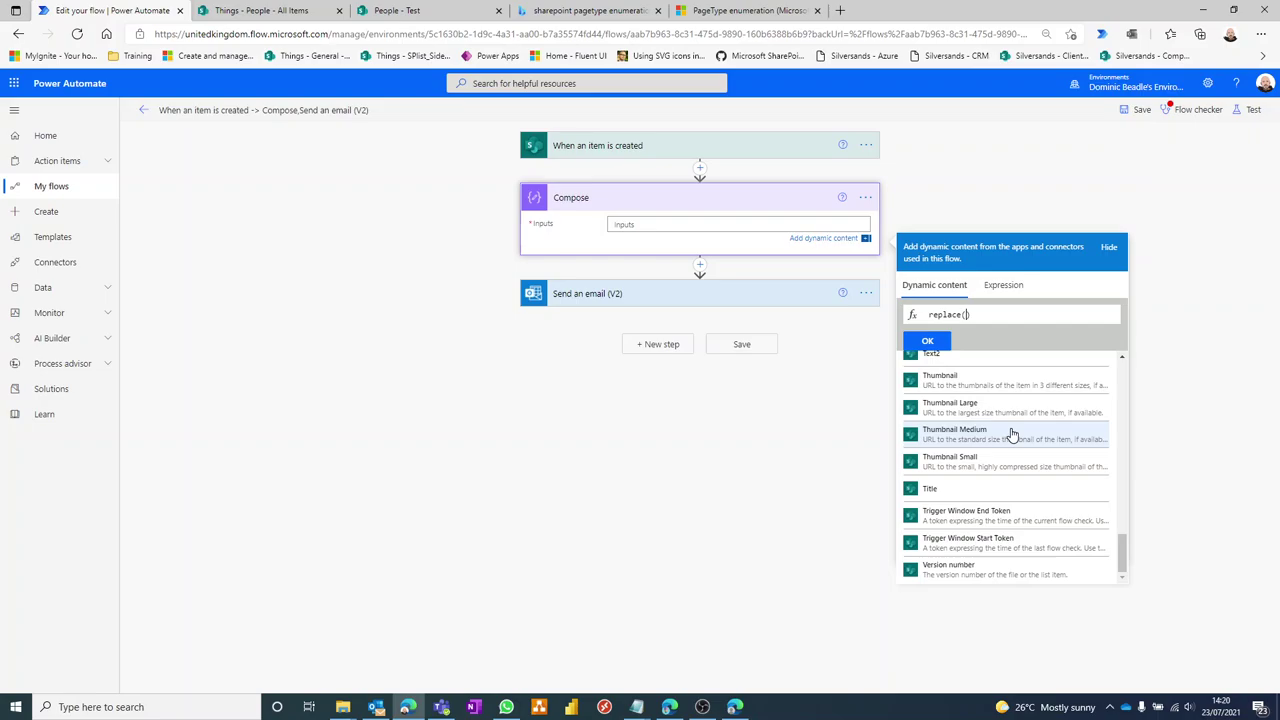
pyautogui.scroll(10, 1060, 450)
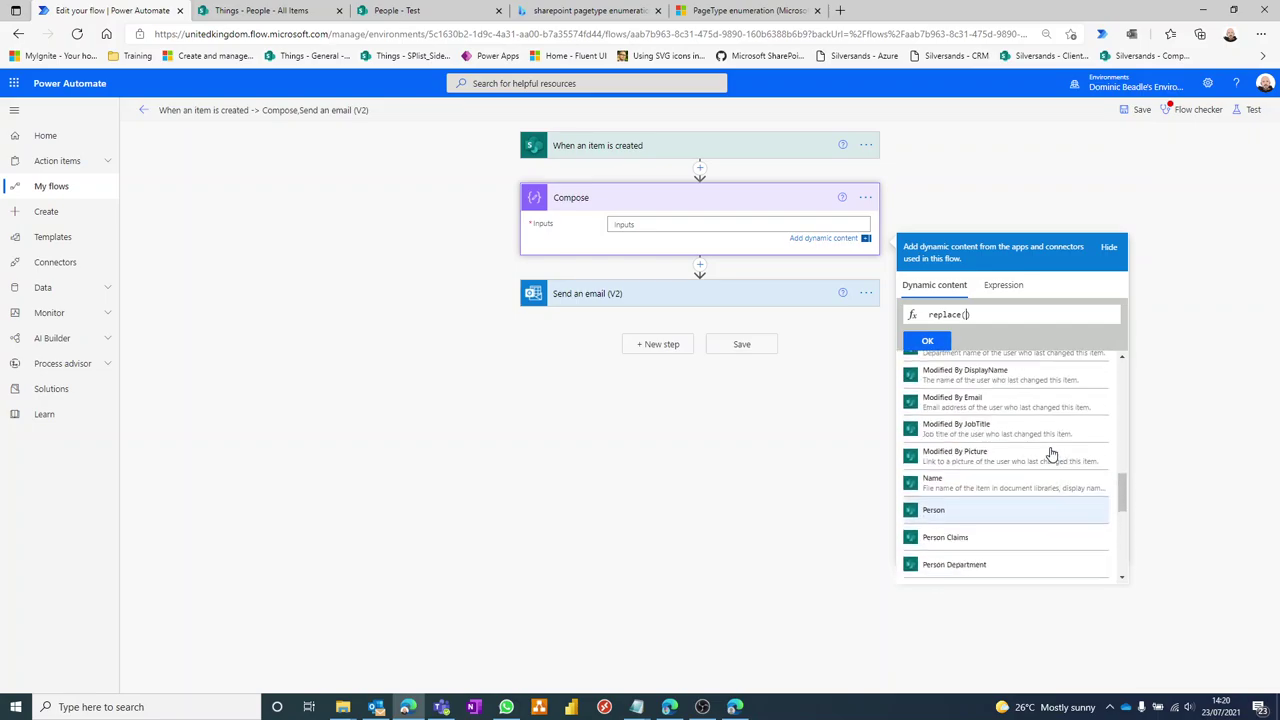
pyautogui.scroll(3, 1050, 458)
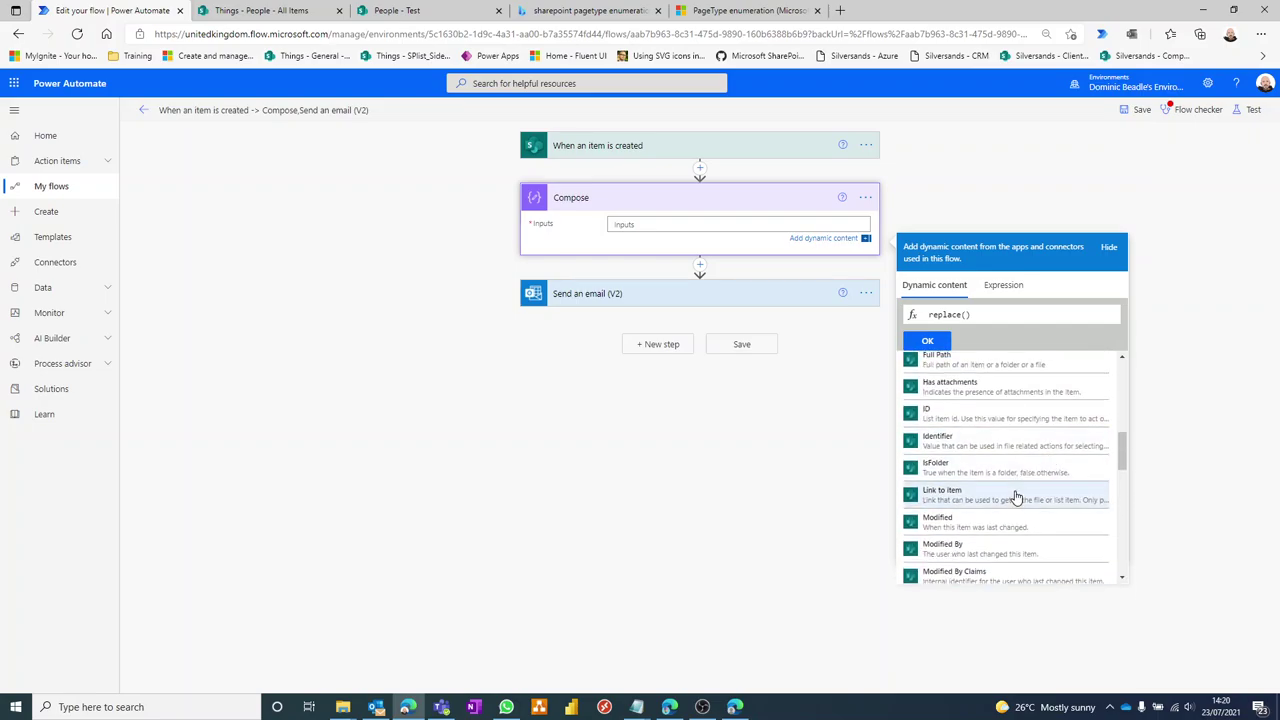
pyautogui.click(1014, 494)
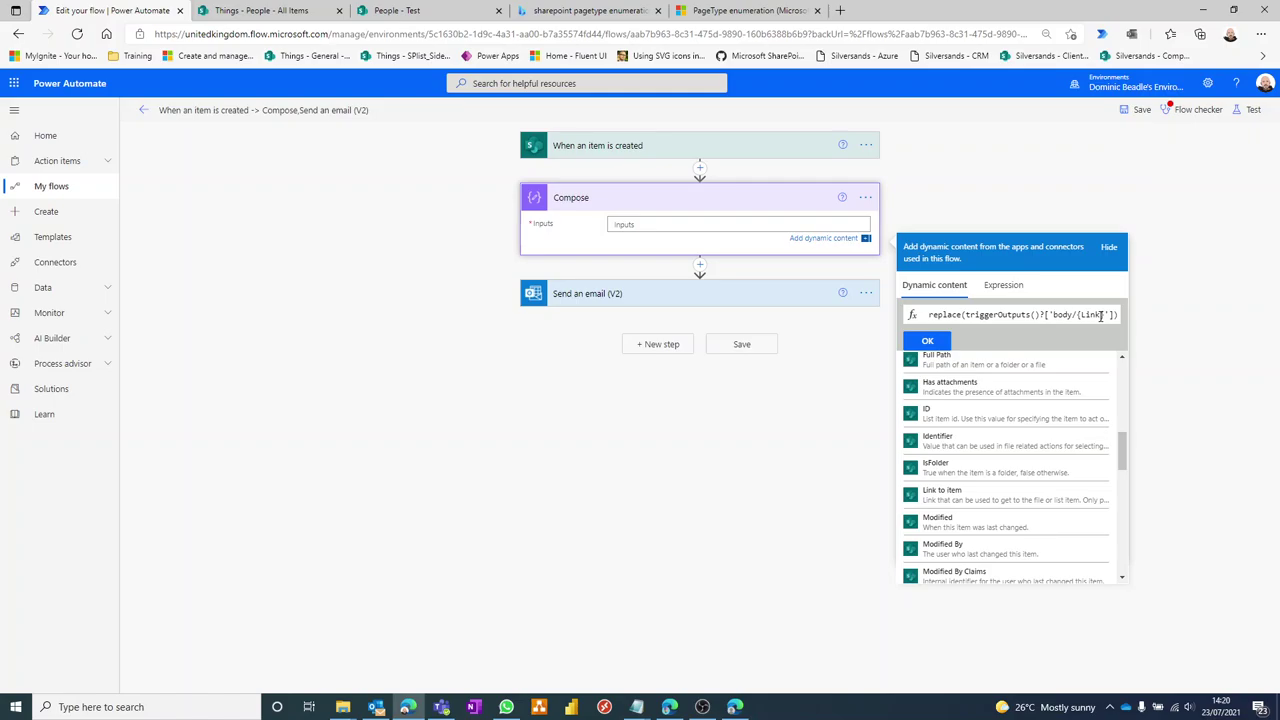
# Add 'PageType=4' as the text to find and 'PageType=6' as its replacement
pyautogui.write(",''")
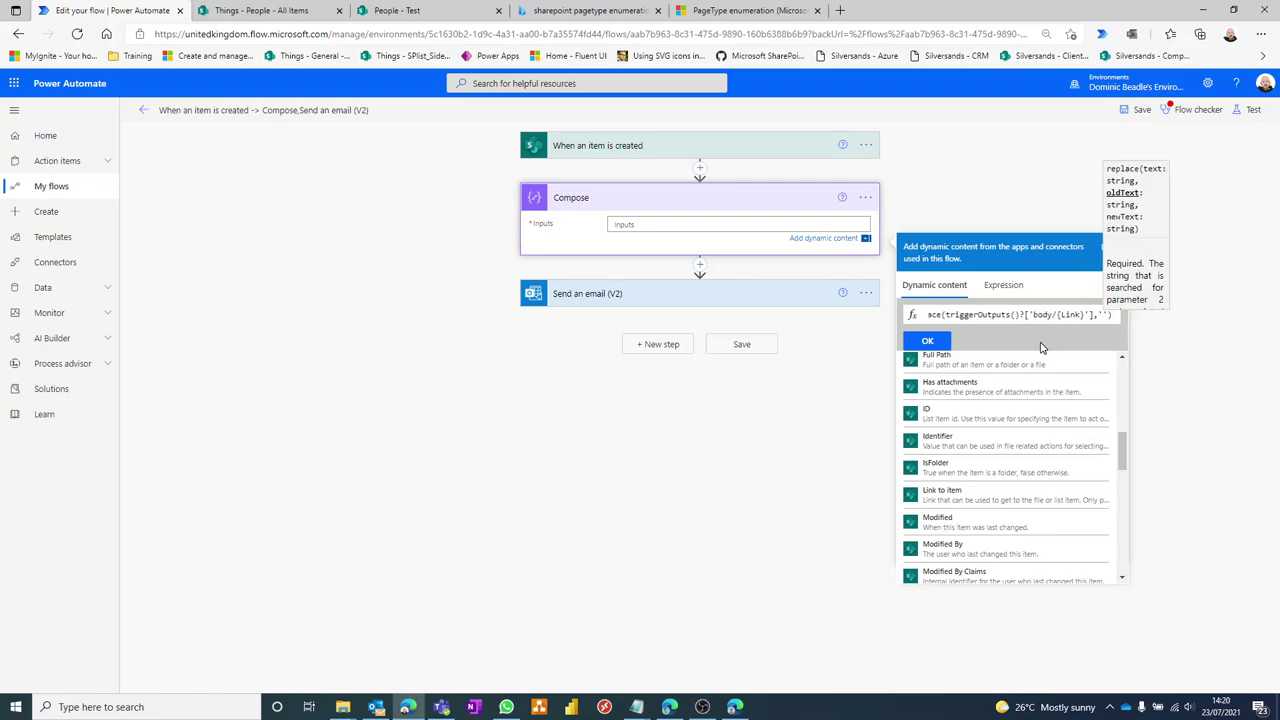
pyautogui.write('Pag')
pyautogui.write('Pag')
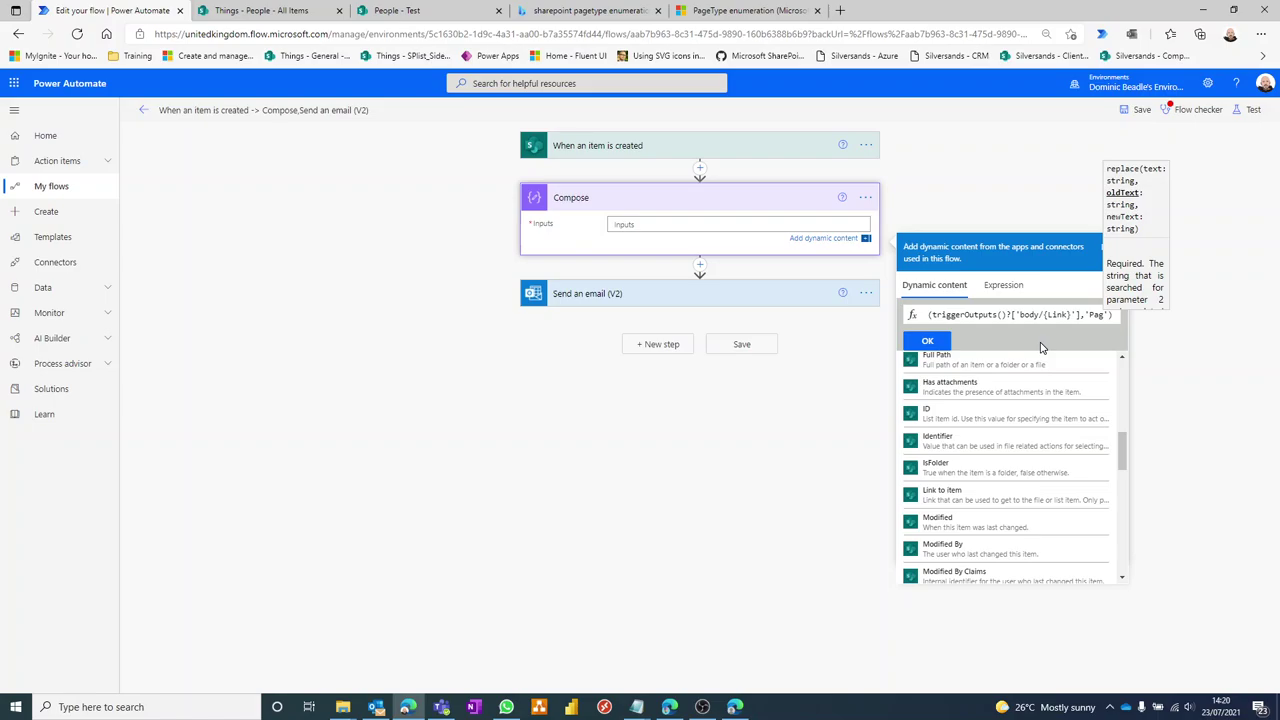
pyautogui.write('eTyp')
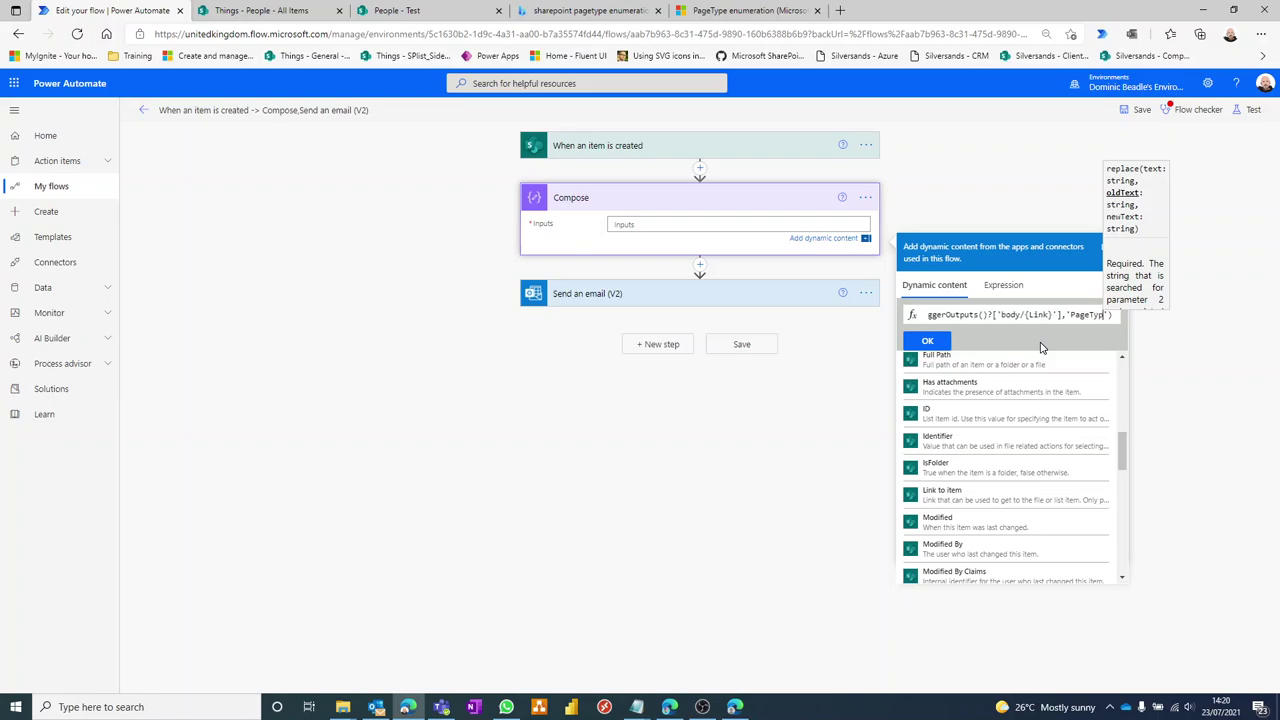
pyautogui.hotkey('alt', 'Tab')
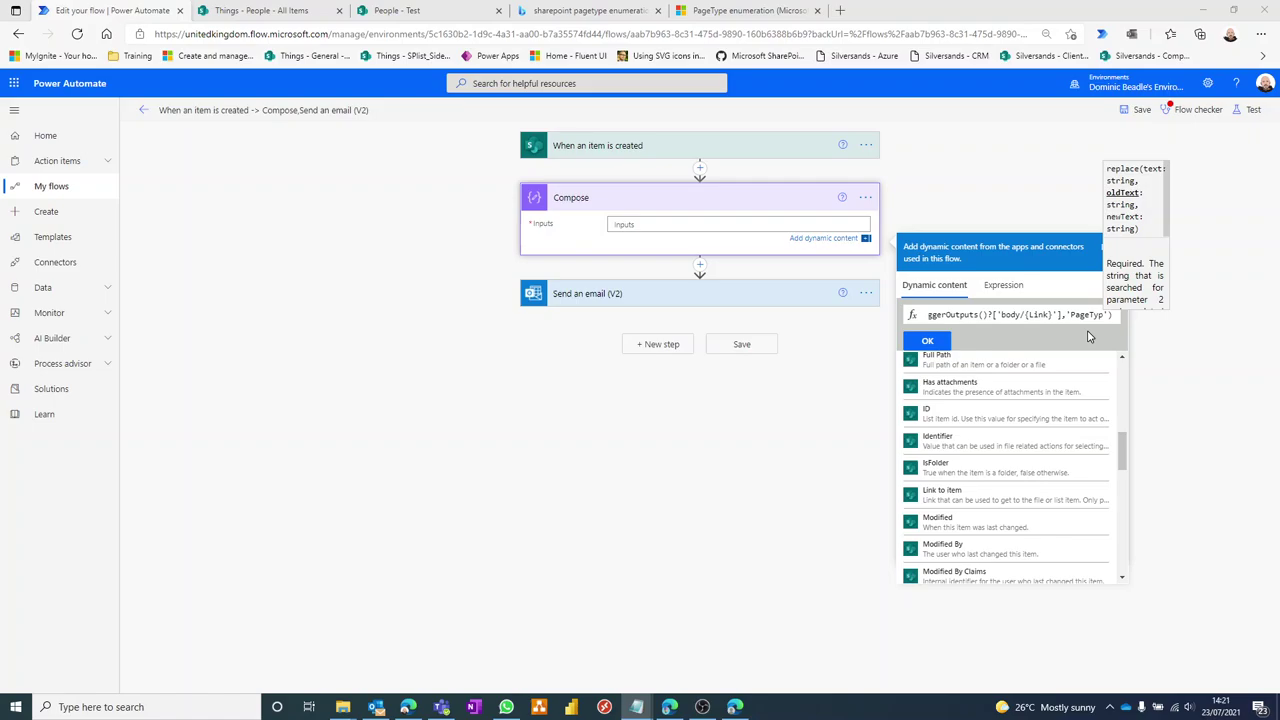
pyautogui.hotkey('alt', 'Tab')
pyautogui.write('e=4')
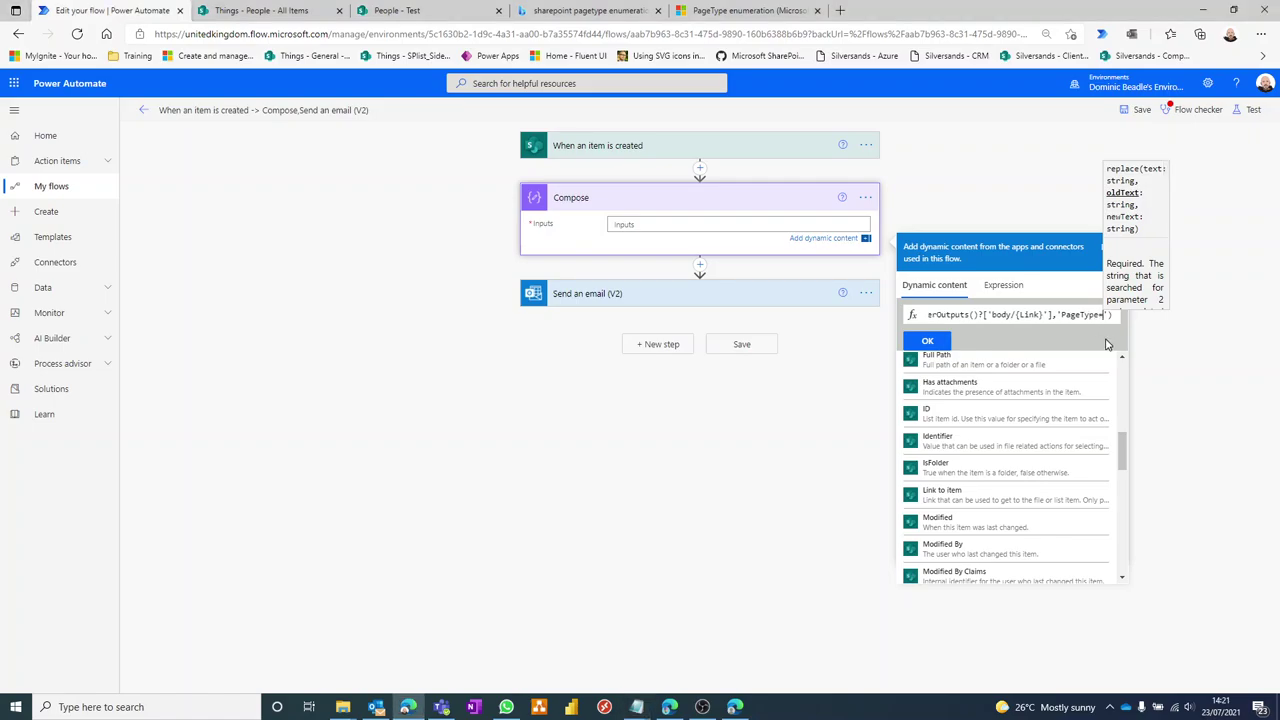
pyautogui.write("'")
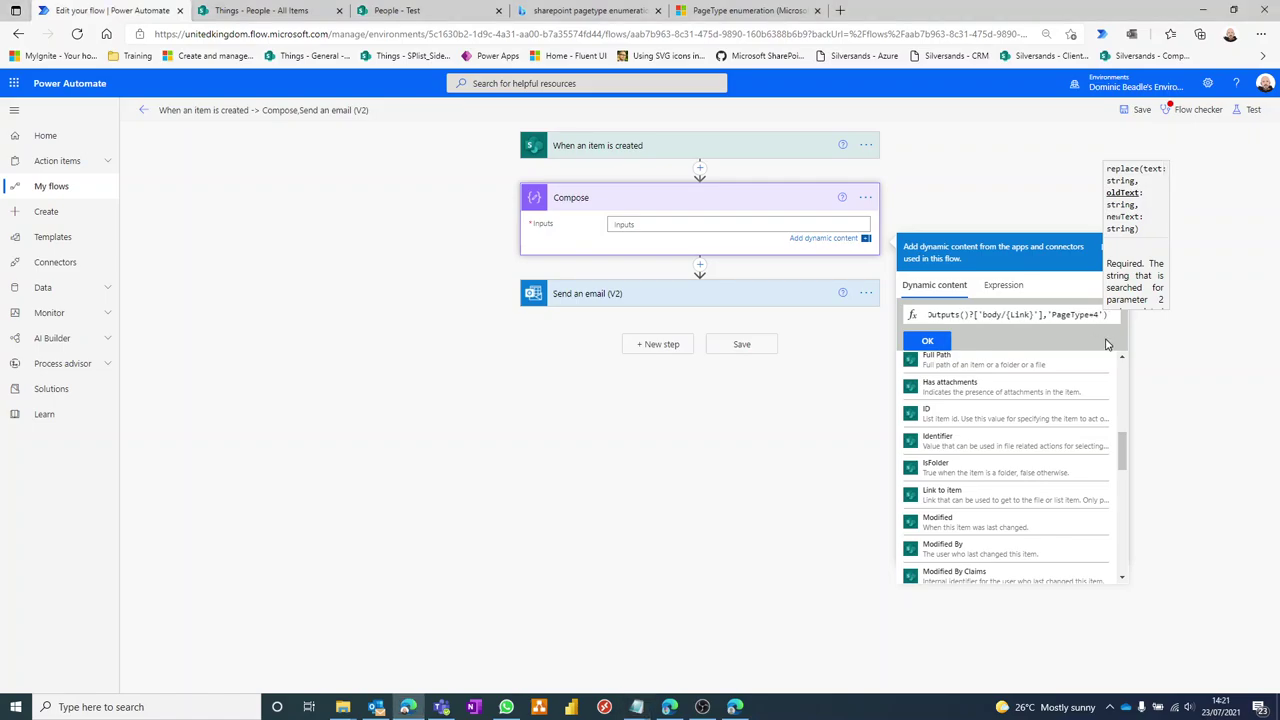
pyautogui.write(", 'Pa")
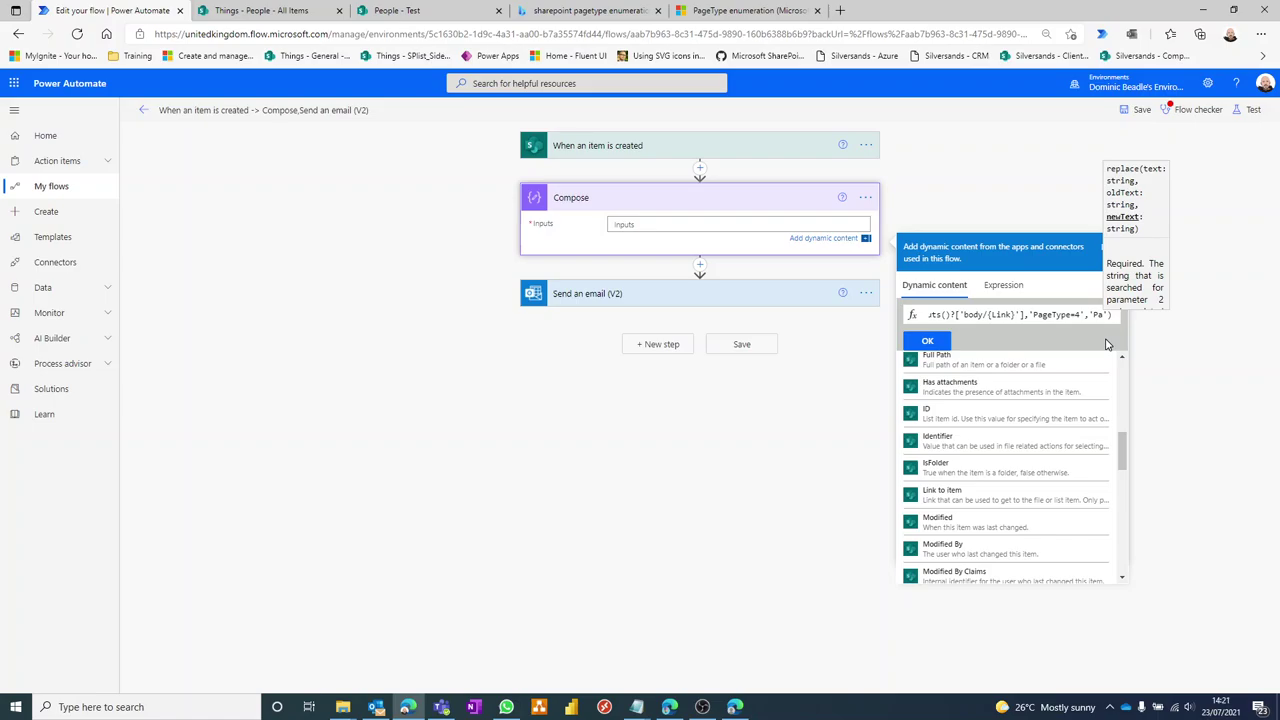
pyautogui.write("geType=6'")
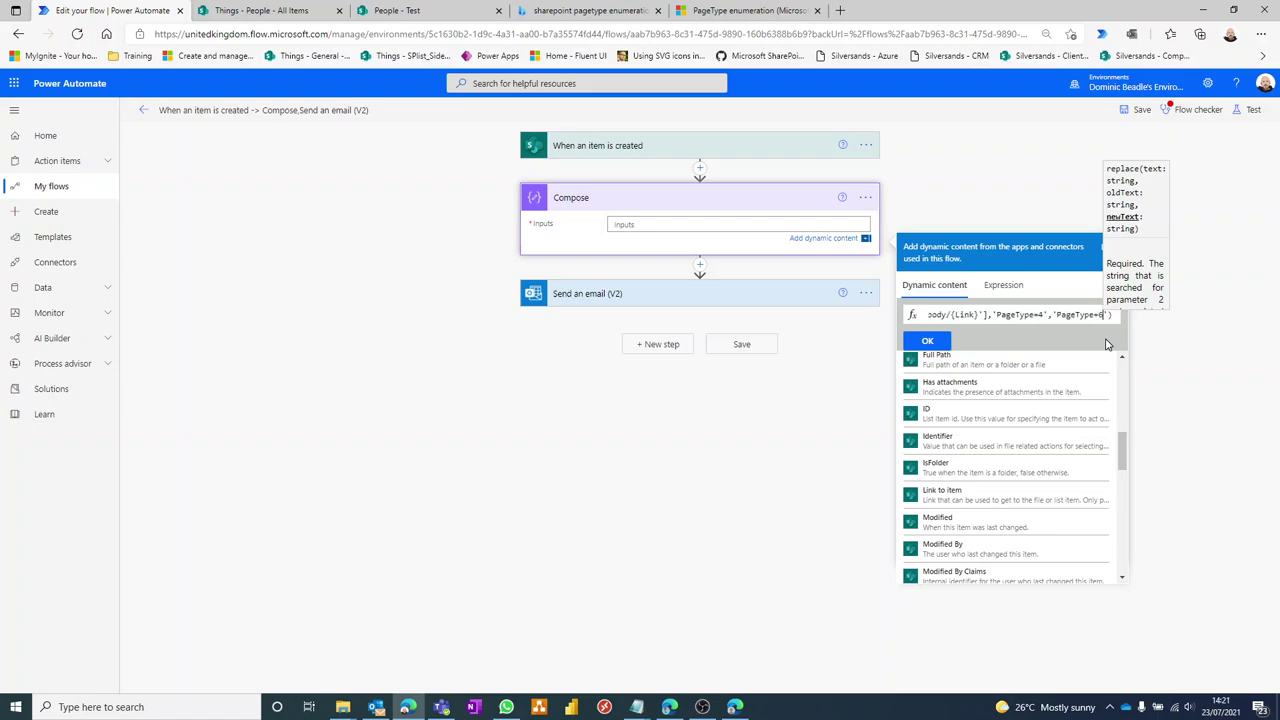
pyautogui.write("'")
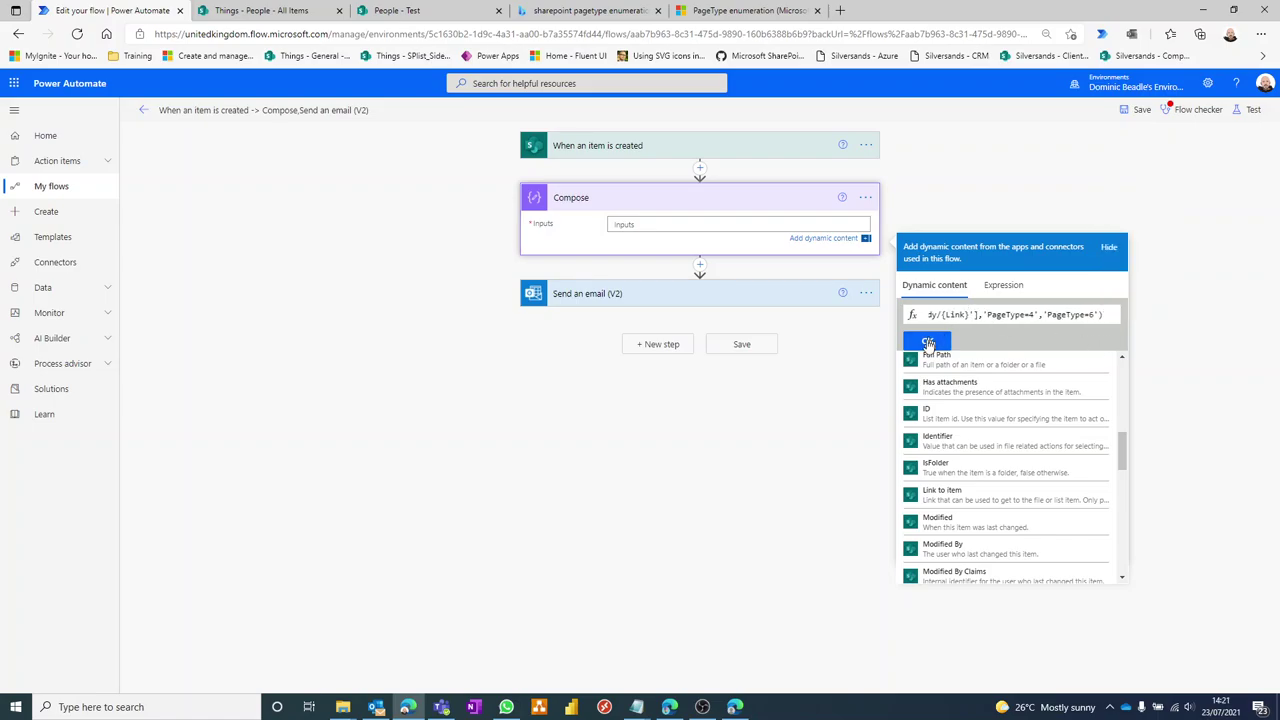
# Confirm the replace() expression, save the flow, and test it by replaying the earlier succeeded trigger
pyautogui.click(928, 344)
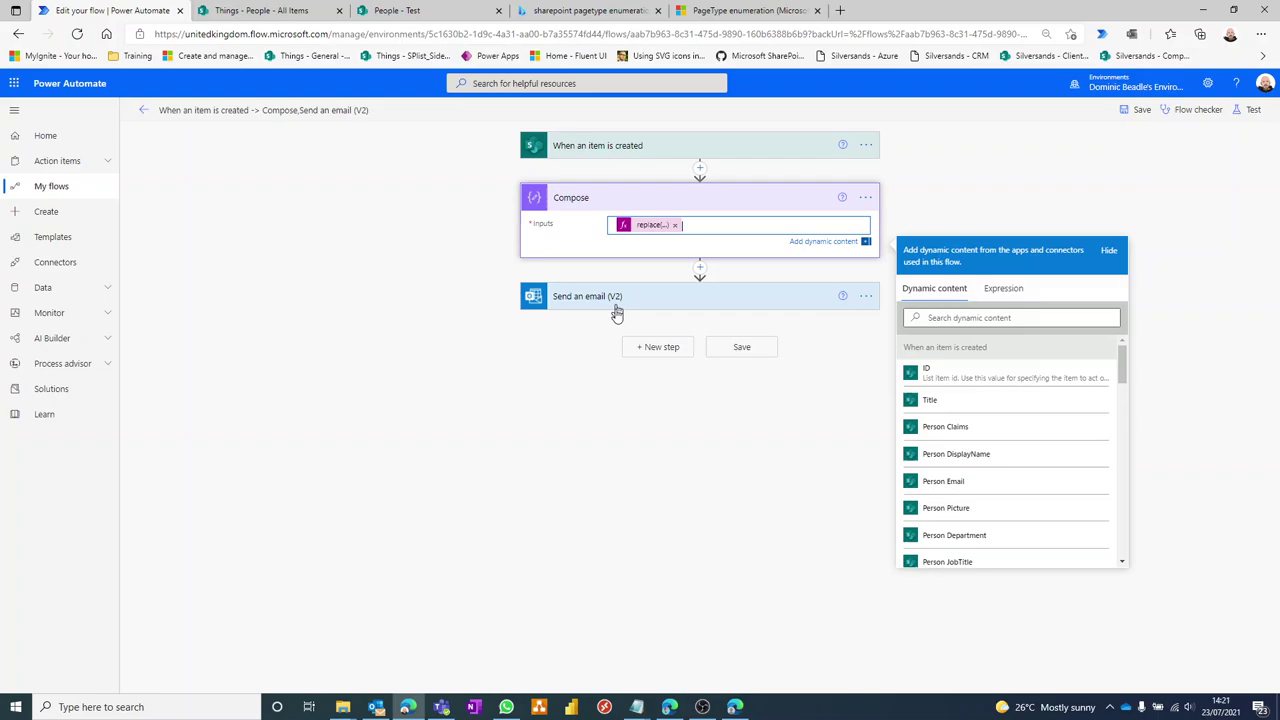
pyautogui.click(1141, 110)
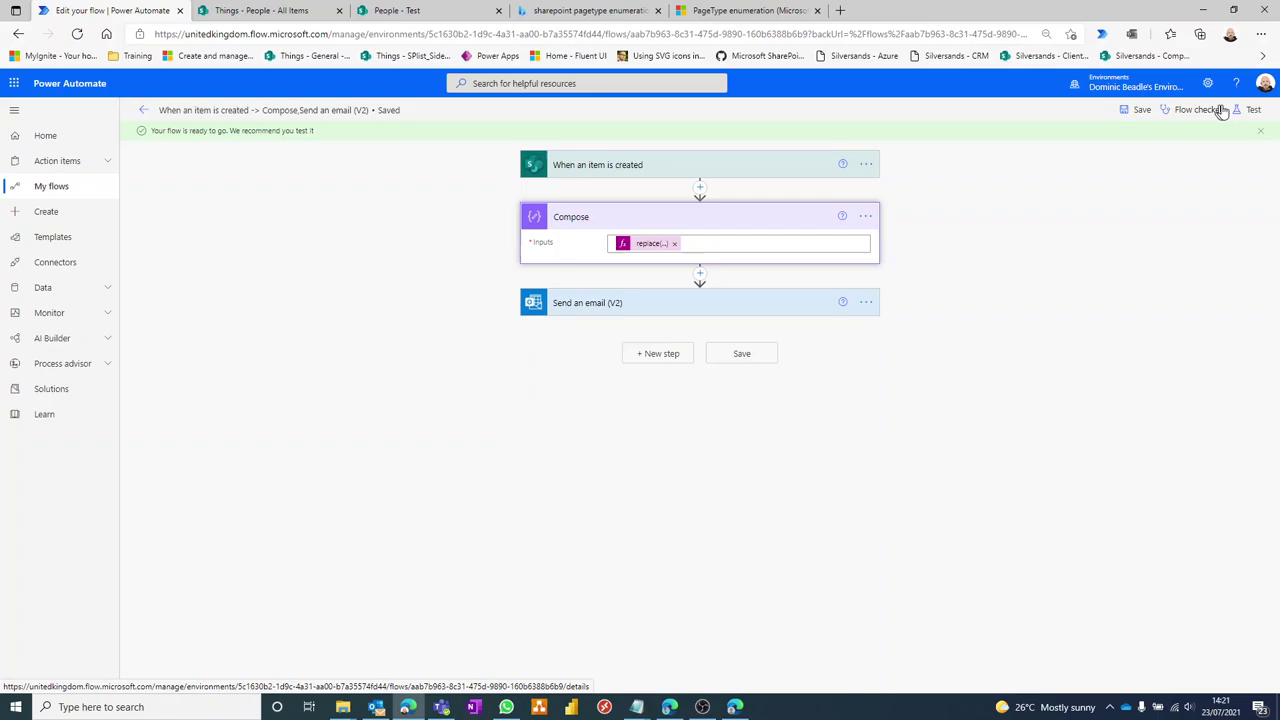
pyautogui.click(1250, 110)
pyautogui.click(1140, 183)
pyautogui.click(1110, 204)
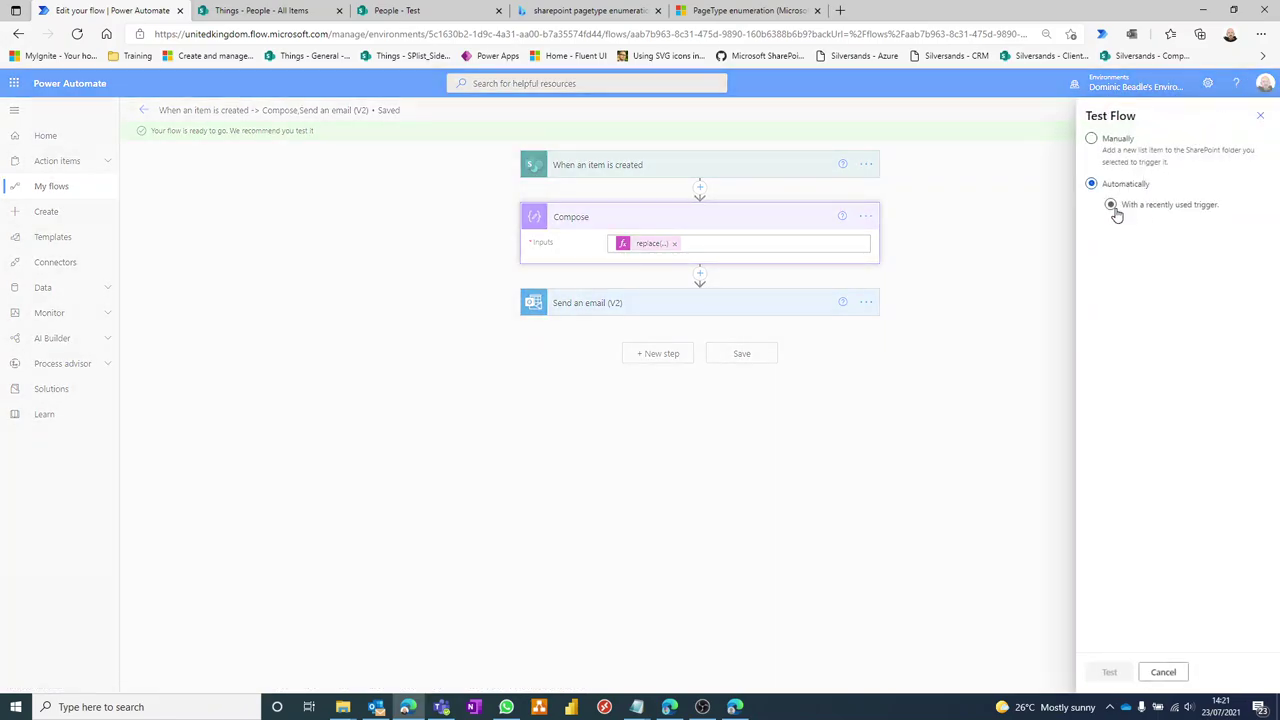
pyautogui.click(1100, 228)
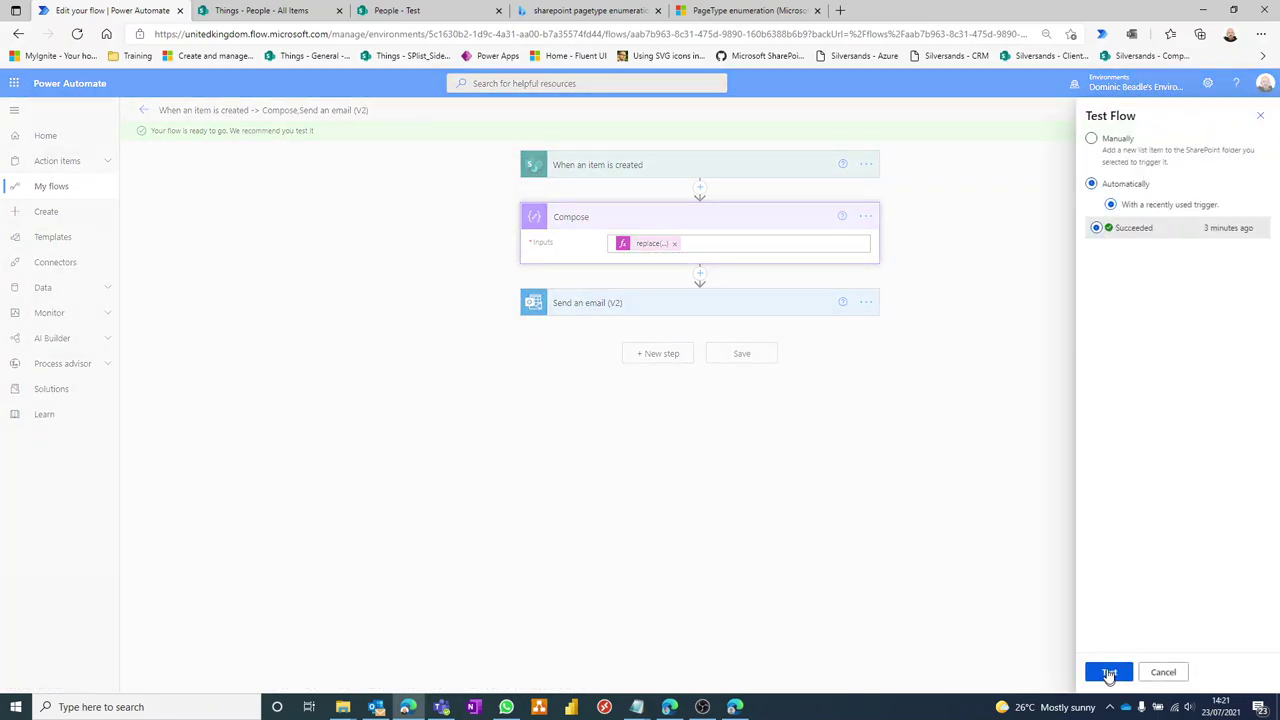
pyautogui.click(1110, 672)
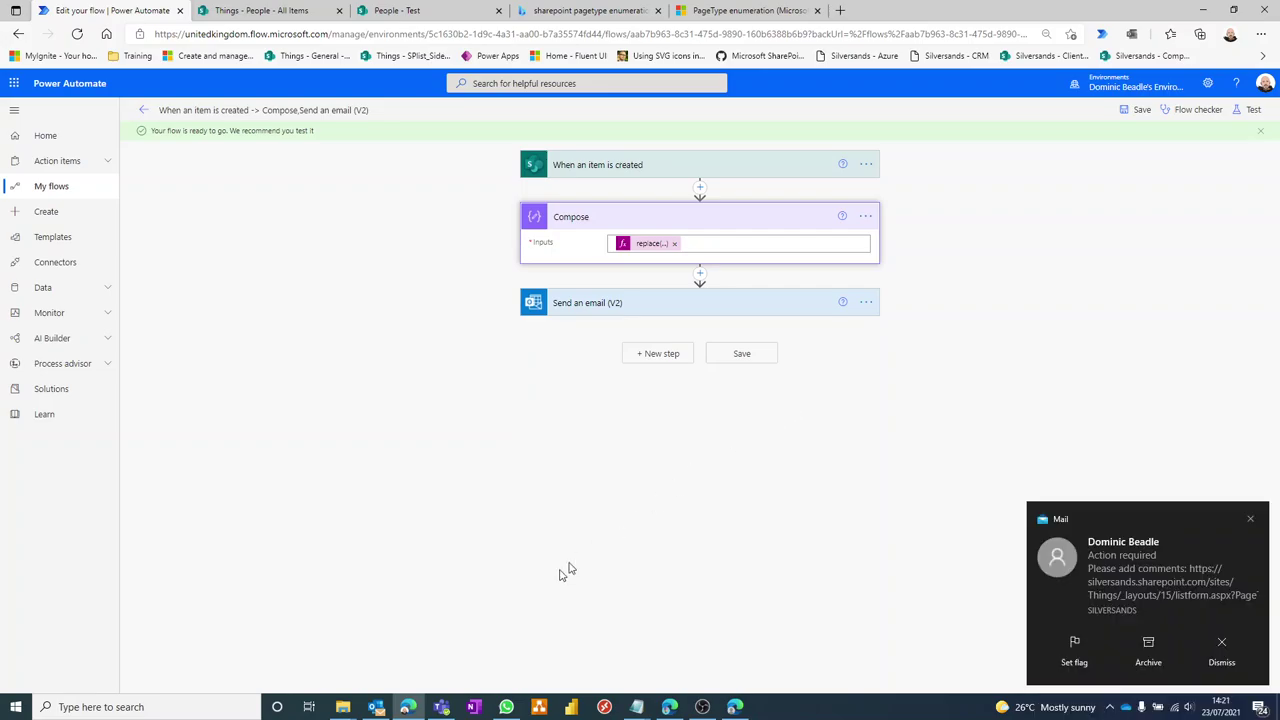
# Open the newest Action required email in Outlook and follow its PageType=6 link to the Test item's edit form
pyautogui.click(375, 707)
pyautogui.click(288, 184)
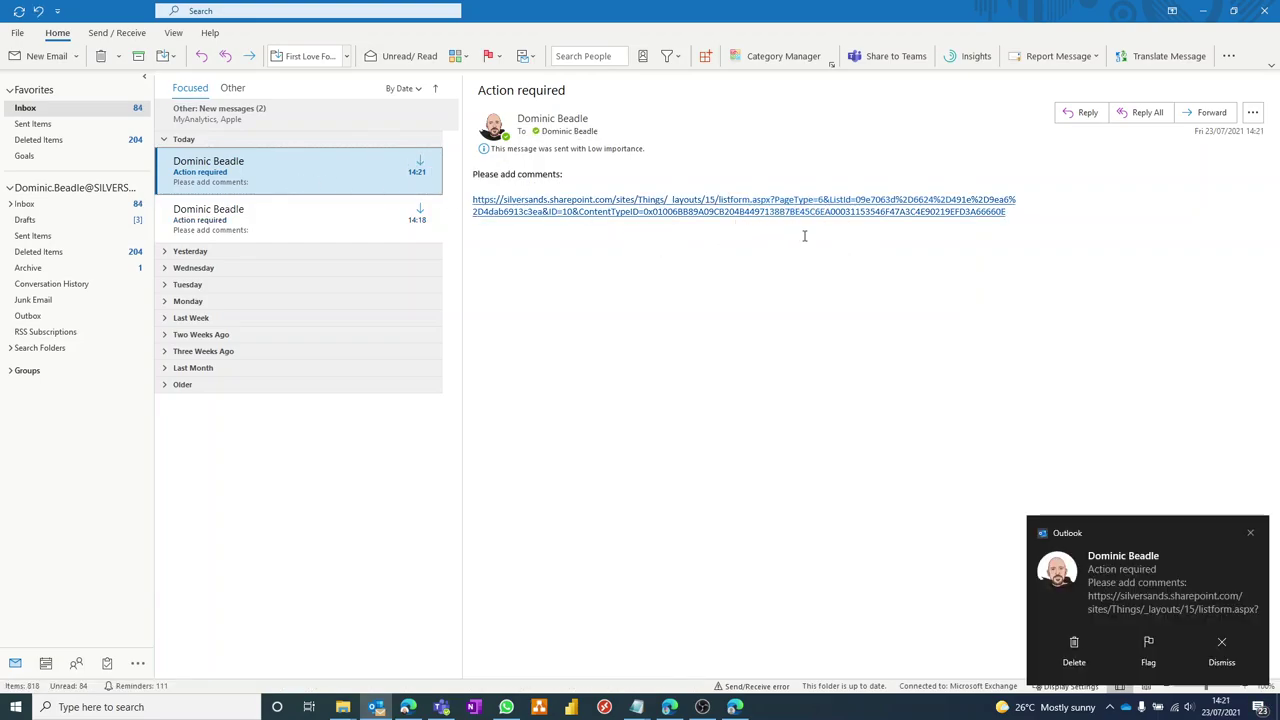
pyautogui.click(710, 212)
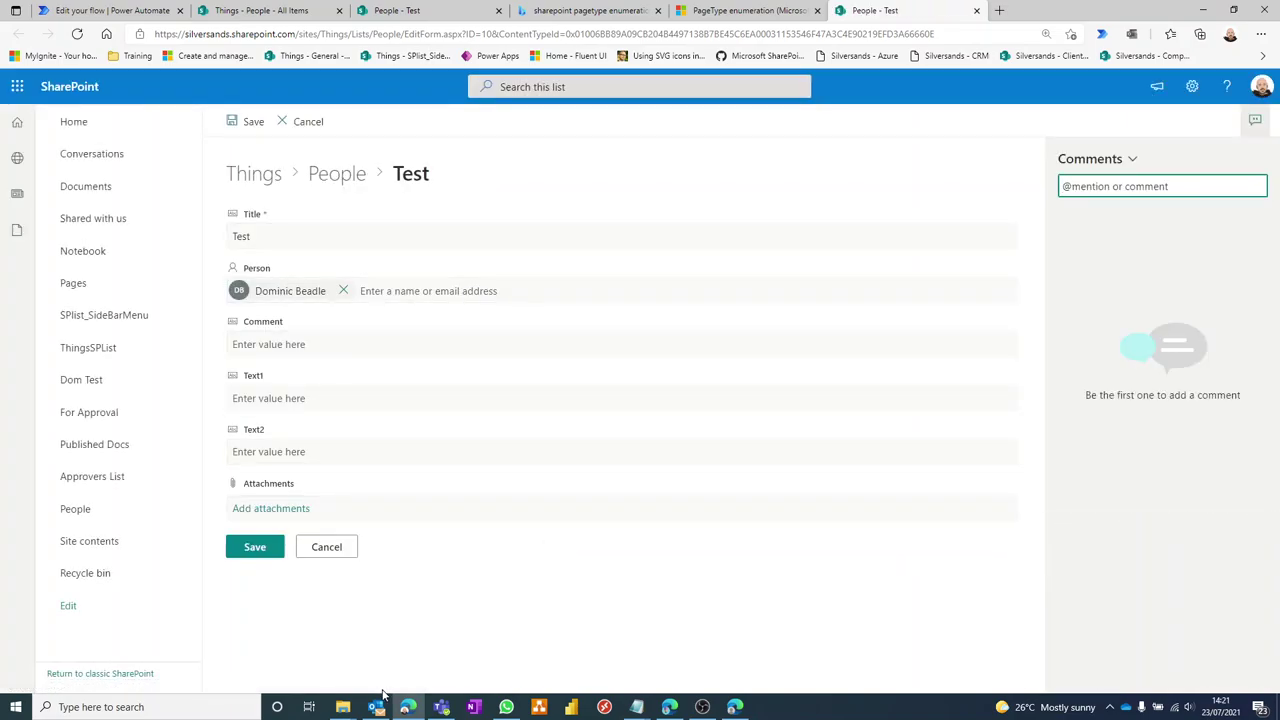
pyautogui.click(702, 707)
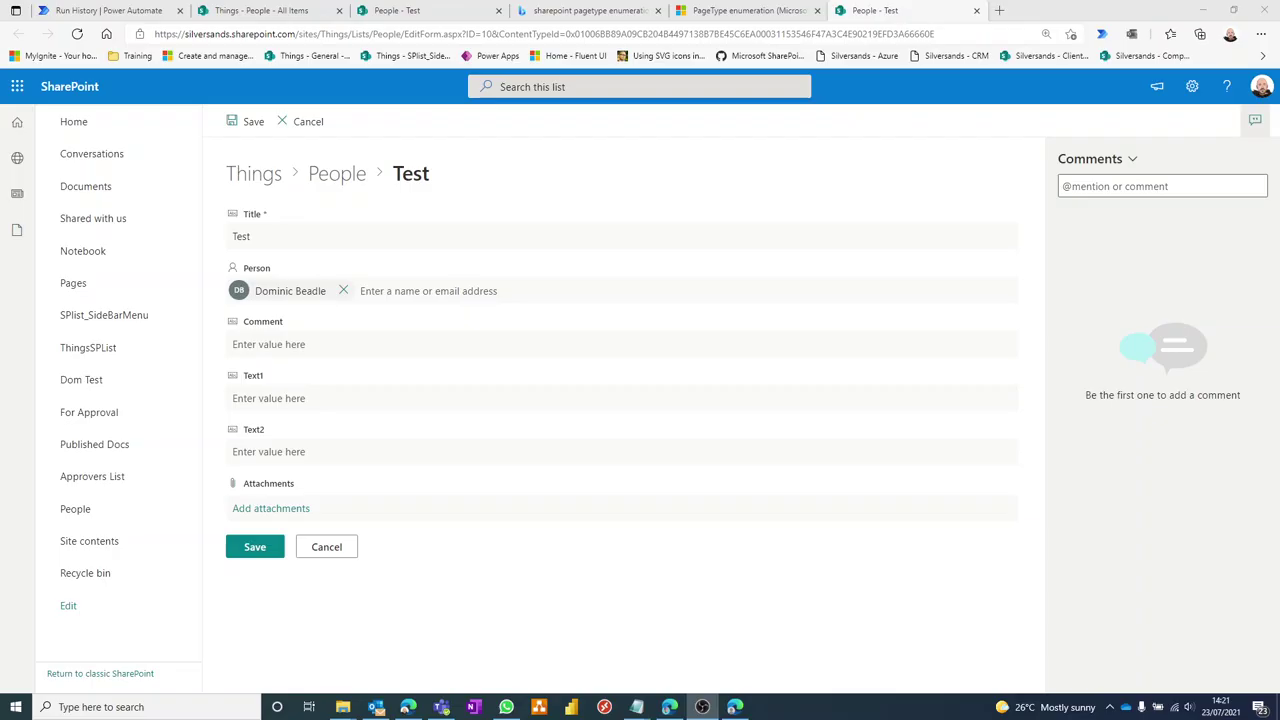